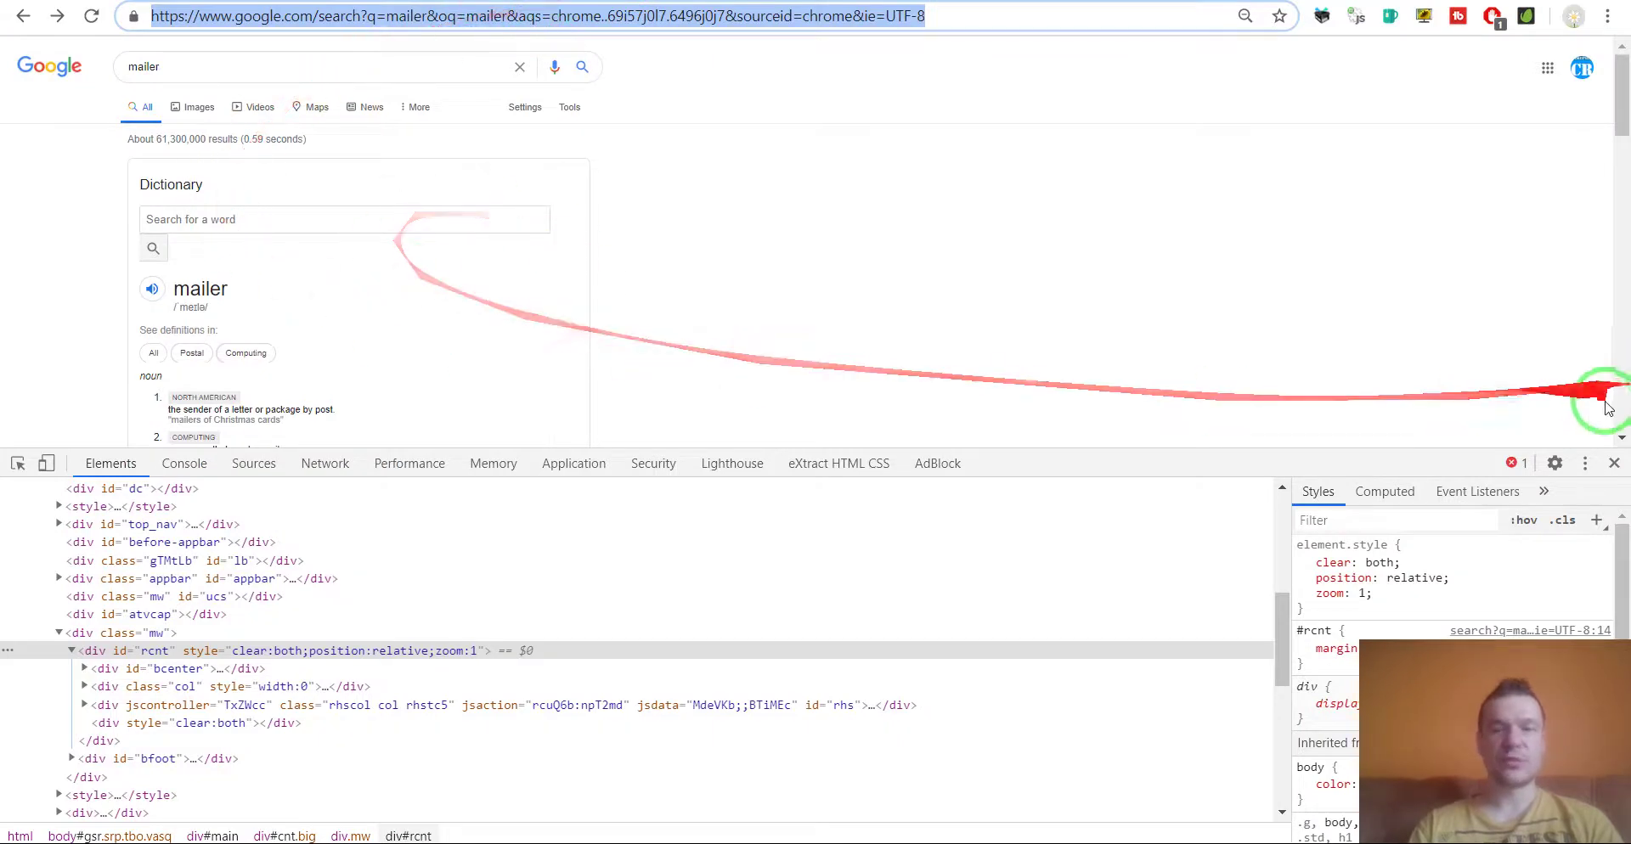
- Inspect the Google results page for "mailer" and pick out the id value "main" of the div wrapping the whole content
left_click(1614, 463)
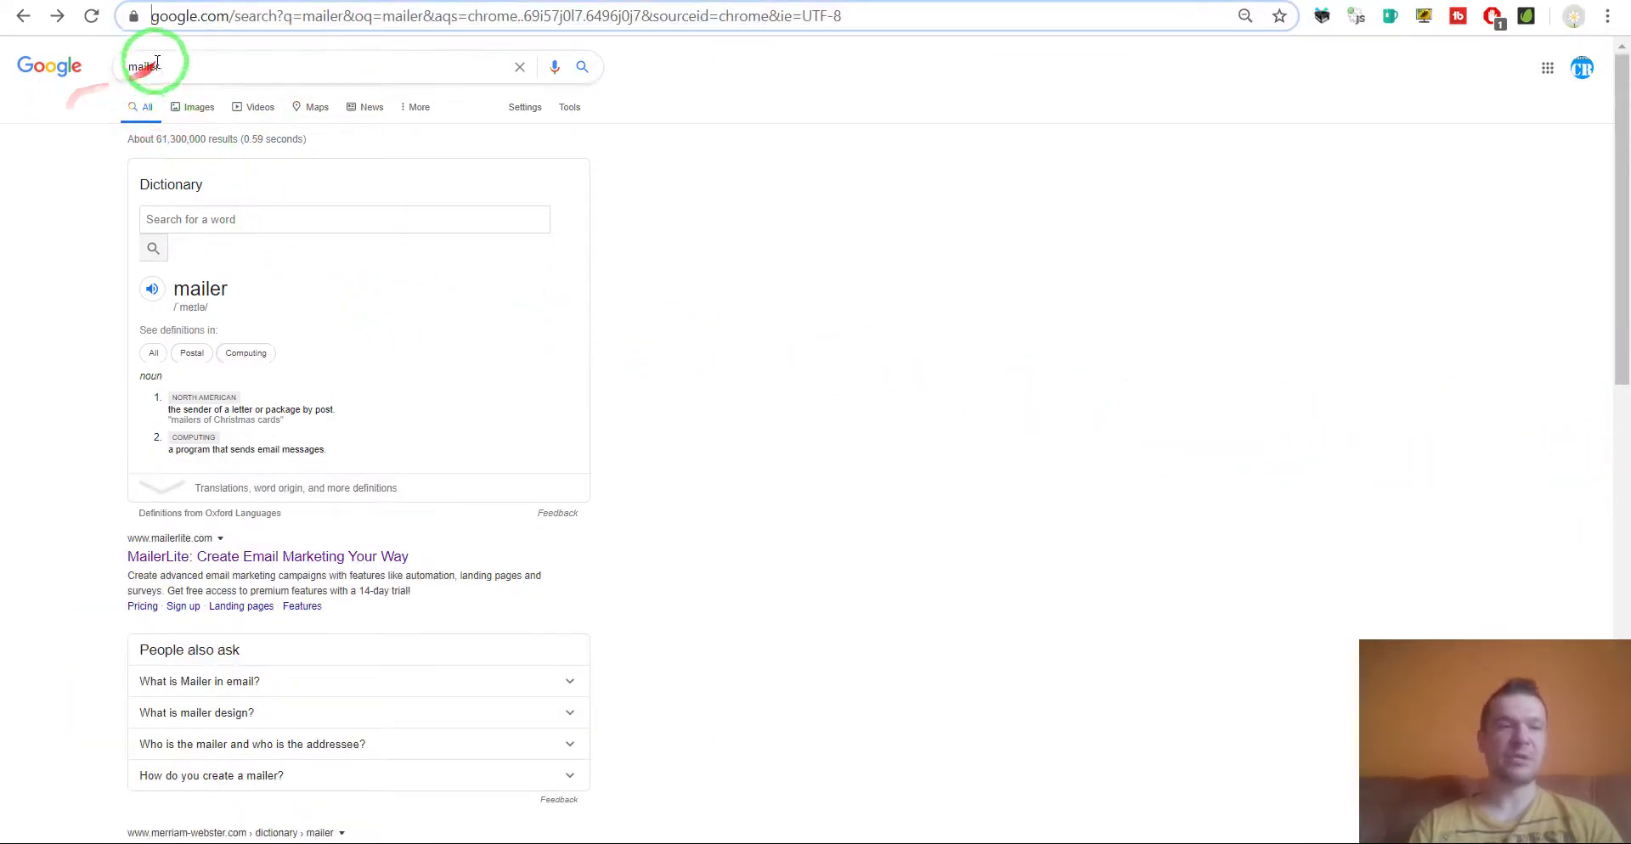
double_click(157, 64)
left_click(25, 320)
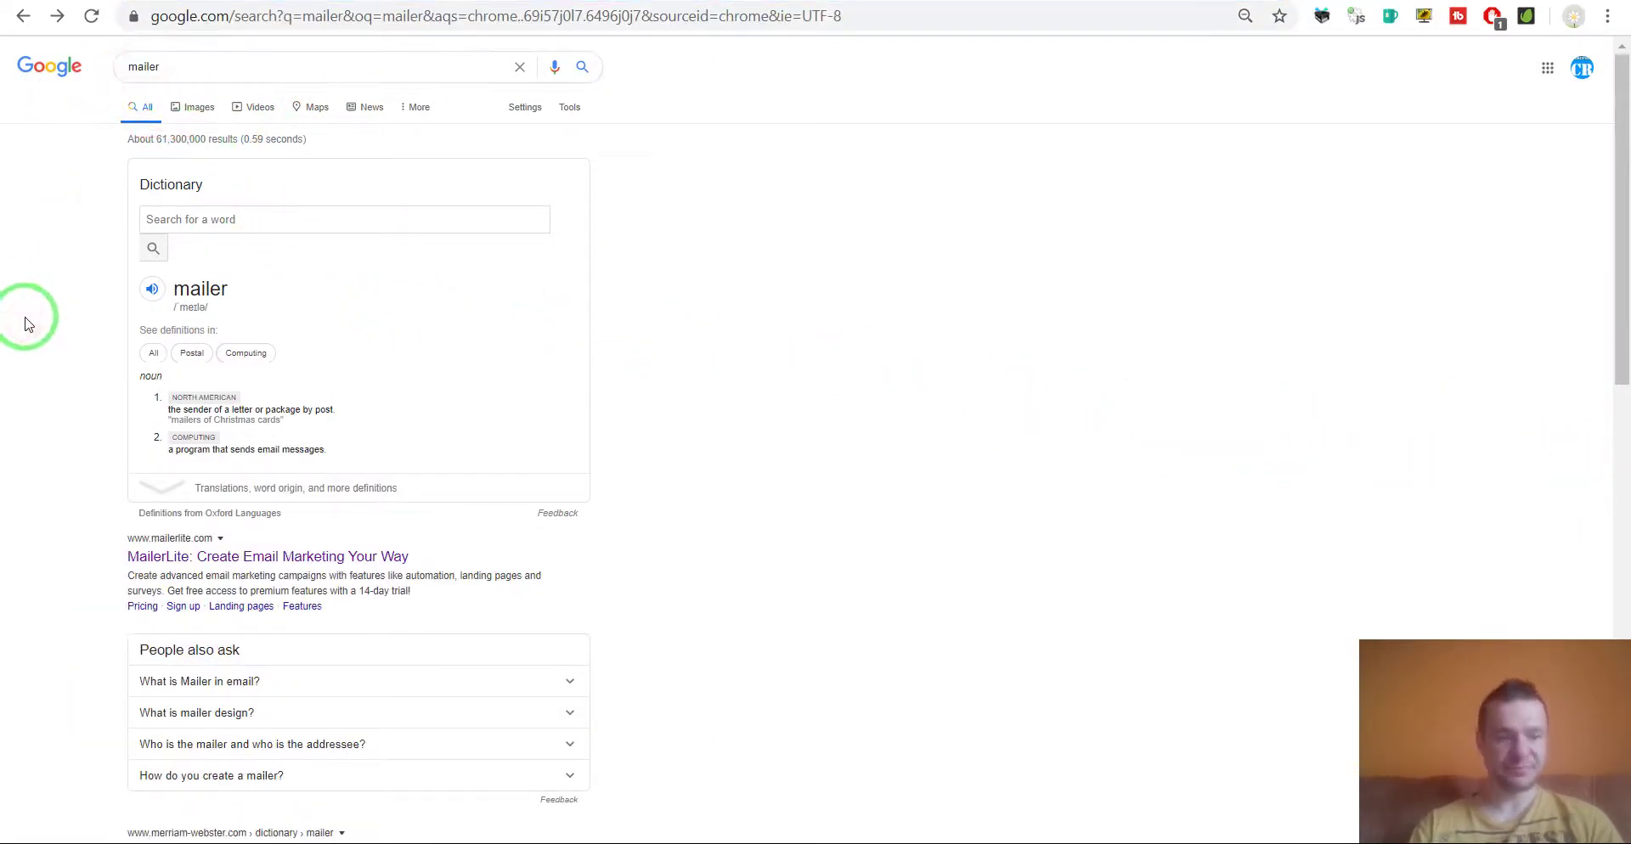
right_click(71, 272)
left_click(151, 610)
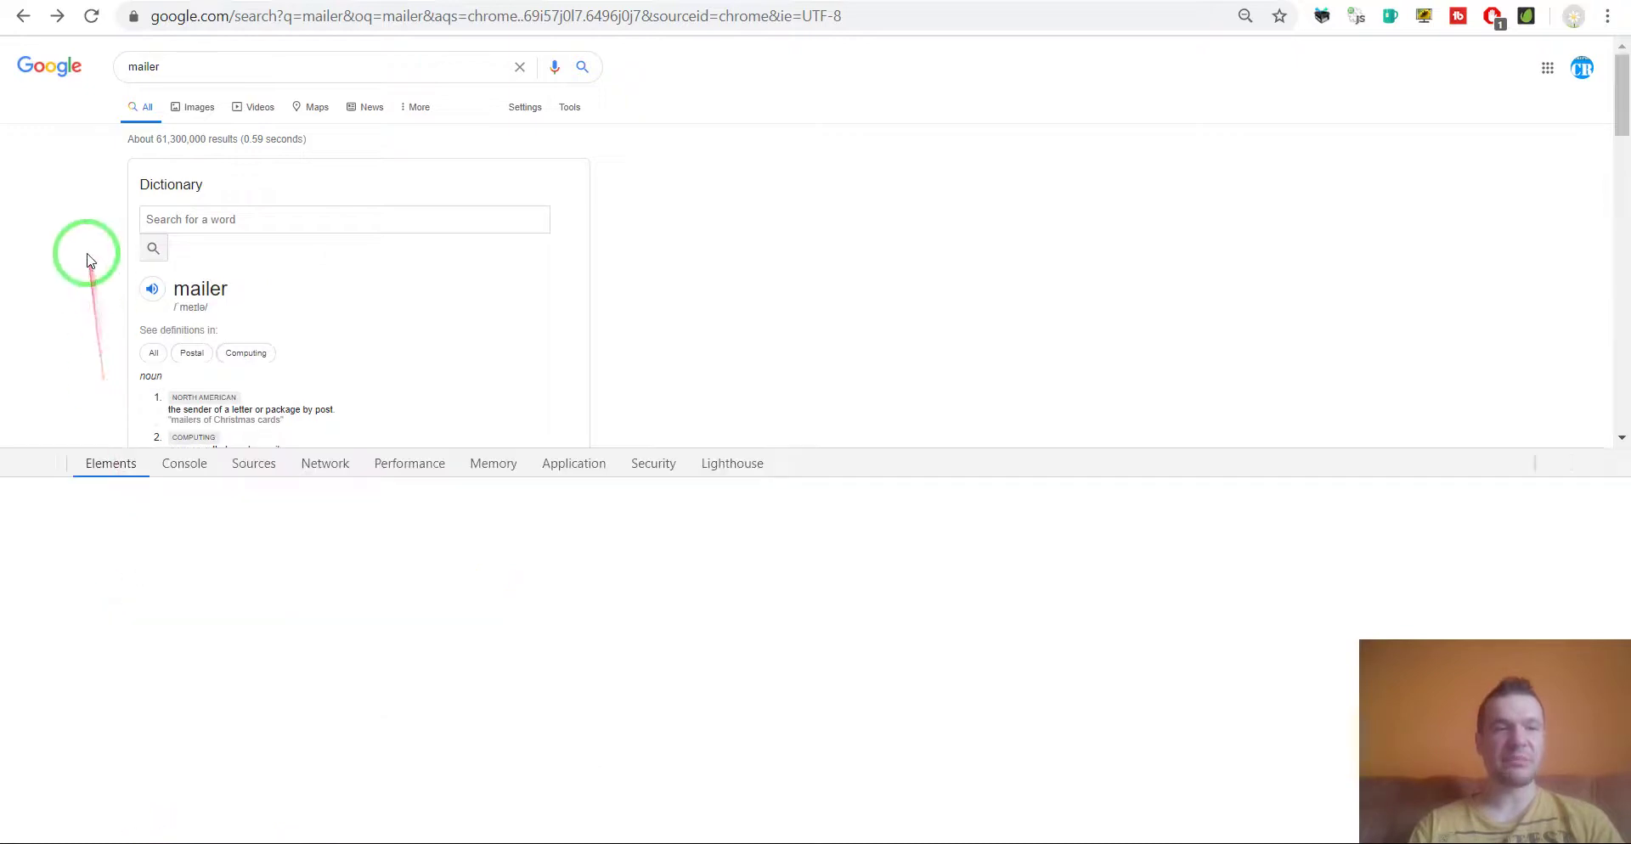
scroll(129, 623, "up", 3)
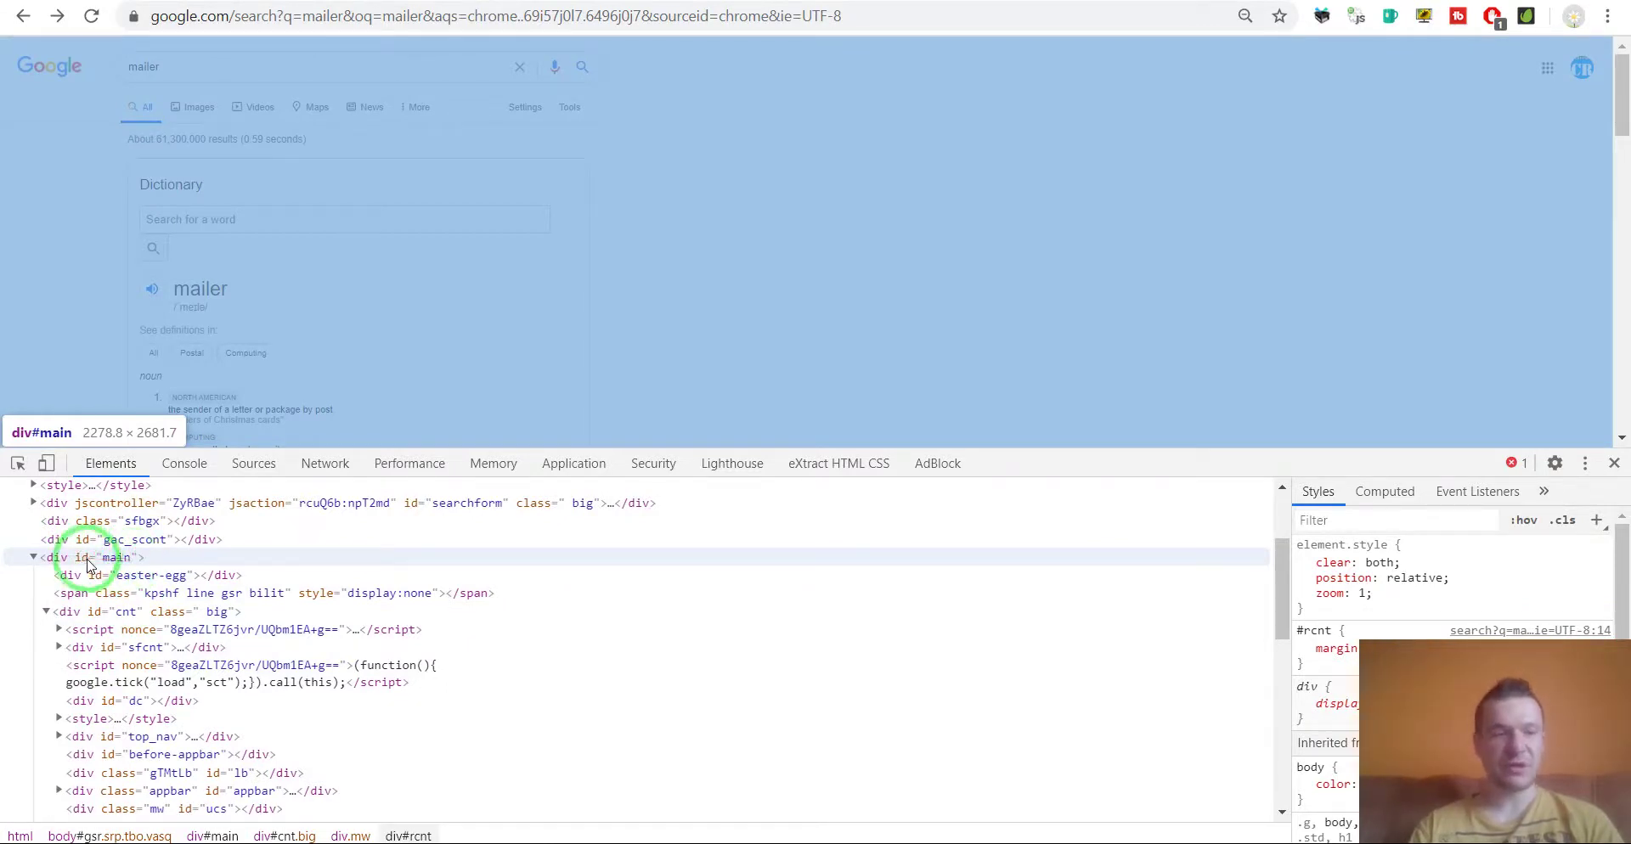
double_click(113, 560)
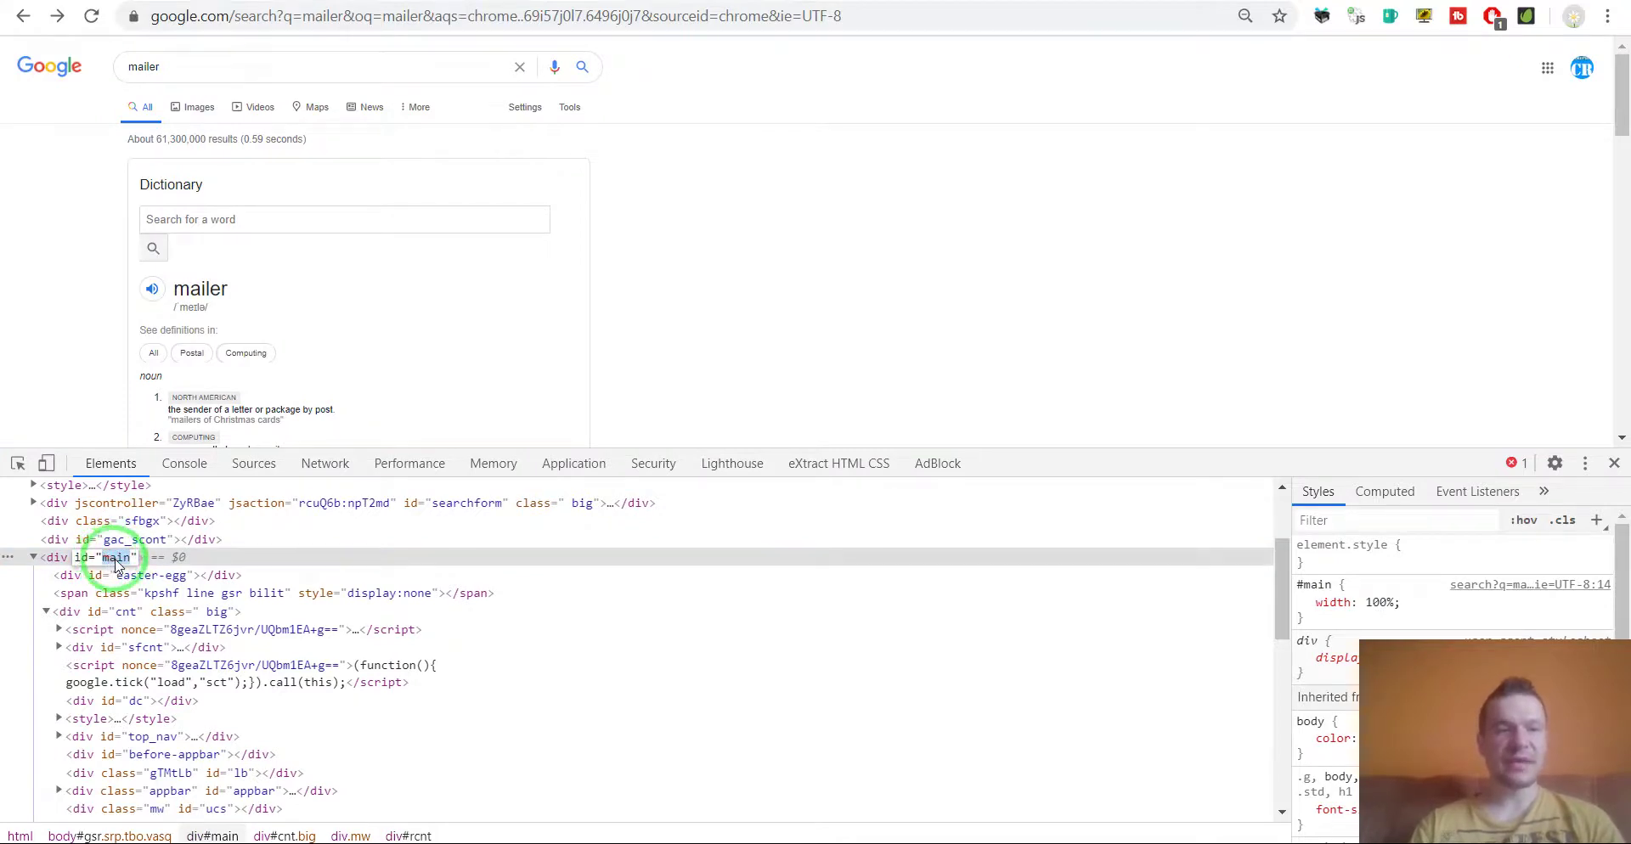
scroll(181, 272, "down", 2)
scroll(284, 182, "up", 2)
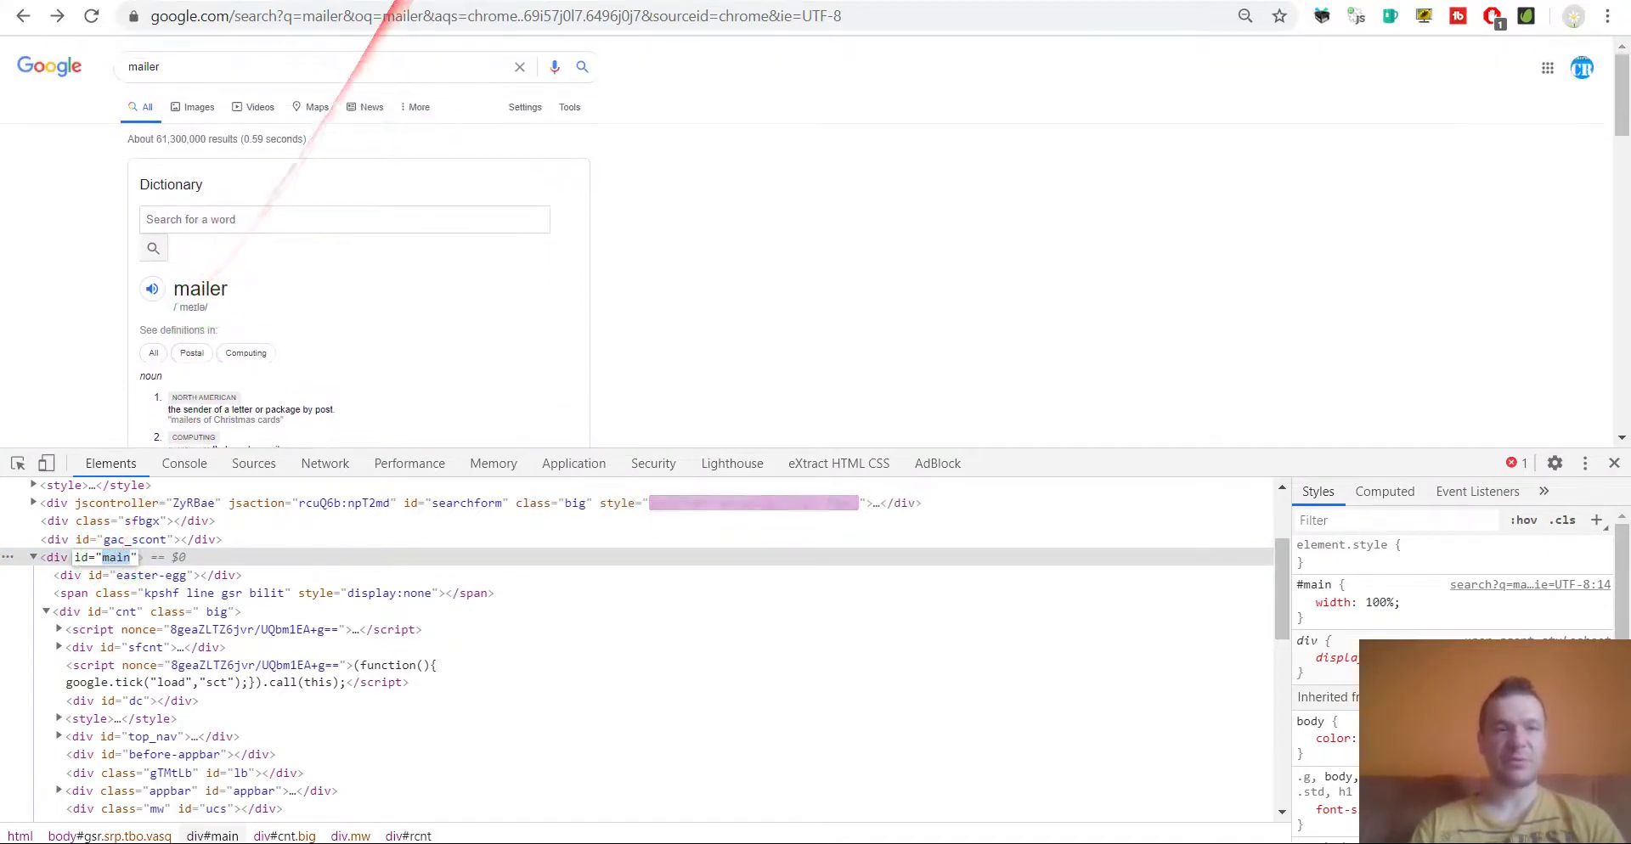
- Copy the Google "mailer" search results URL and enter it as the Scraper Start (Seed) URL of the new Crawlomatic rule
left_click(365, 17)
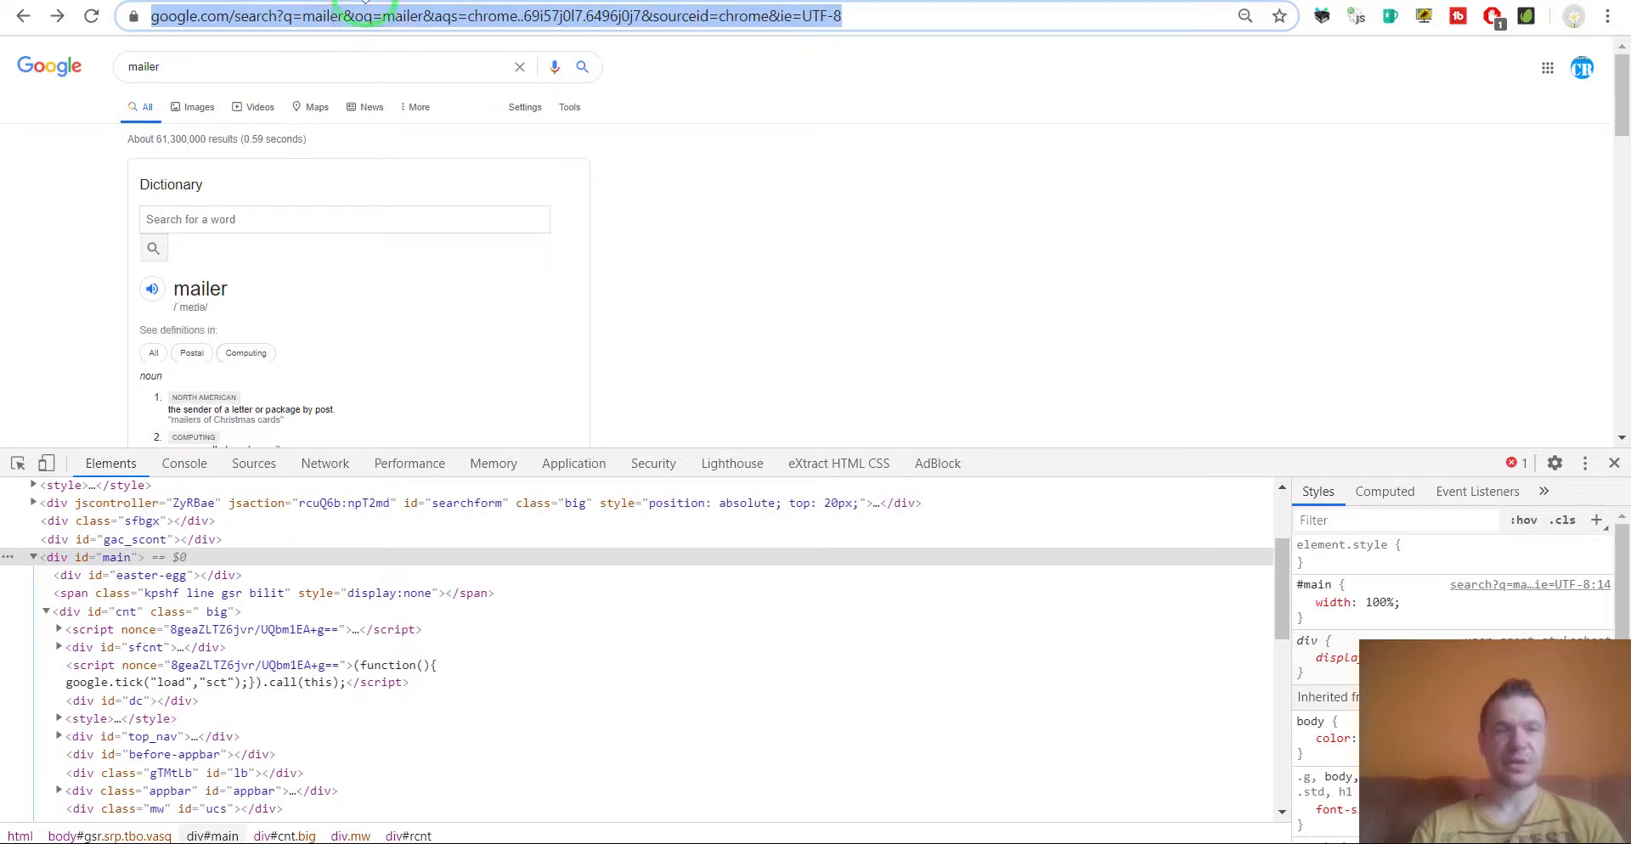
key("ctrl+c")
key("alt+Tab")
left_click(346, 227)
key("ctrl+v")
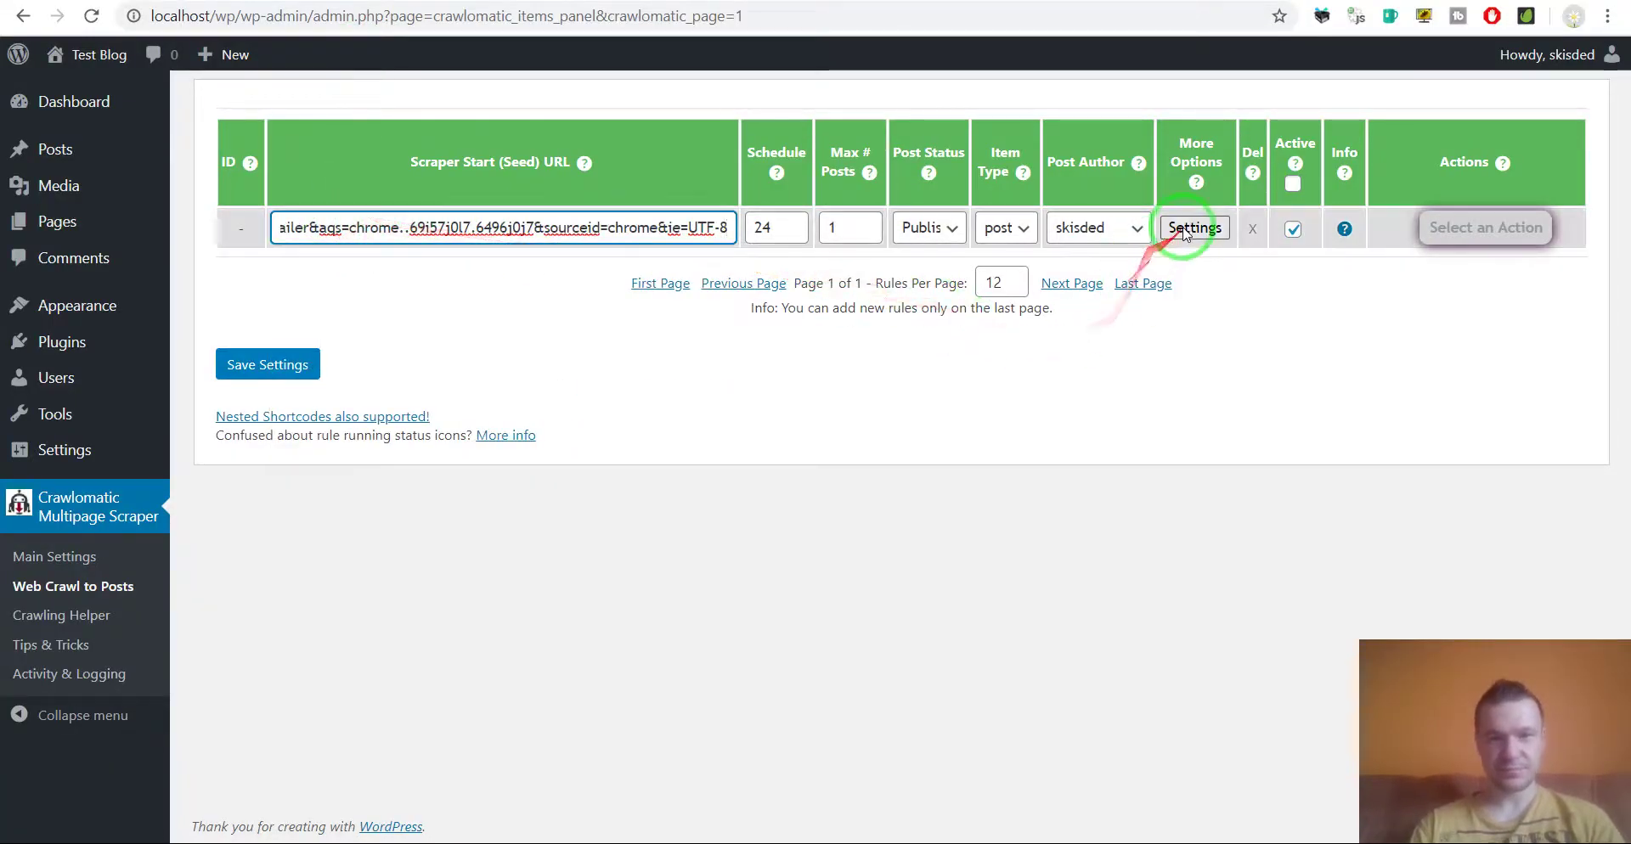
- In the new rule's advanced settings, enable PhantomJS for parsing JavaScript and set its wait before rendering pages to 2000 ms
left_click(1195, 228)
scroll(645, 433, "down", 12)
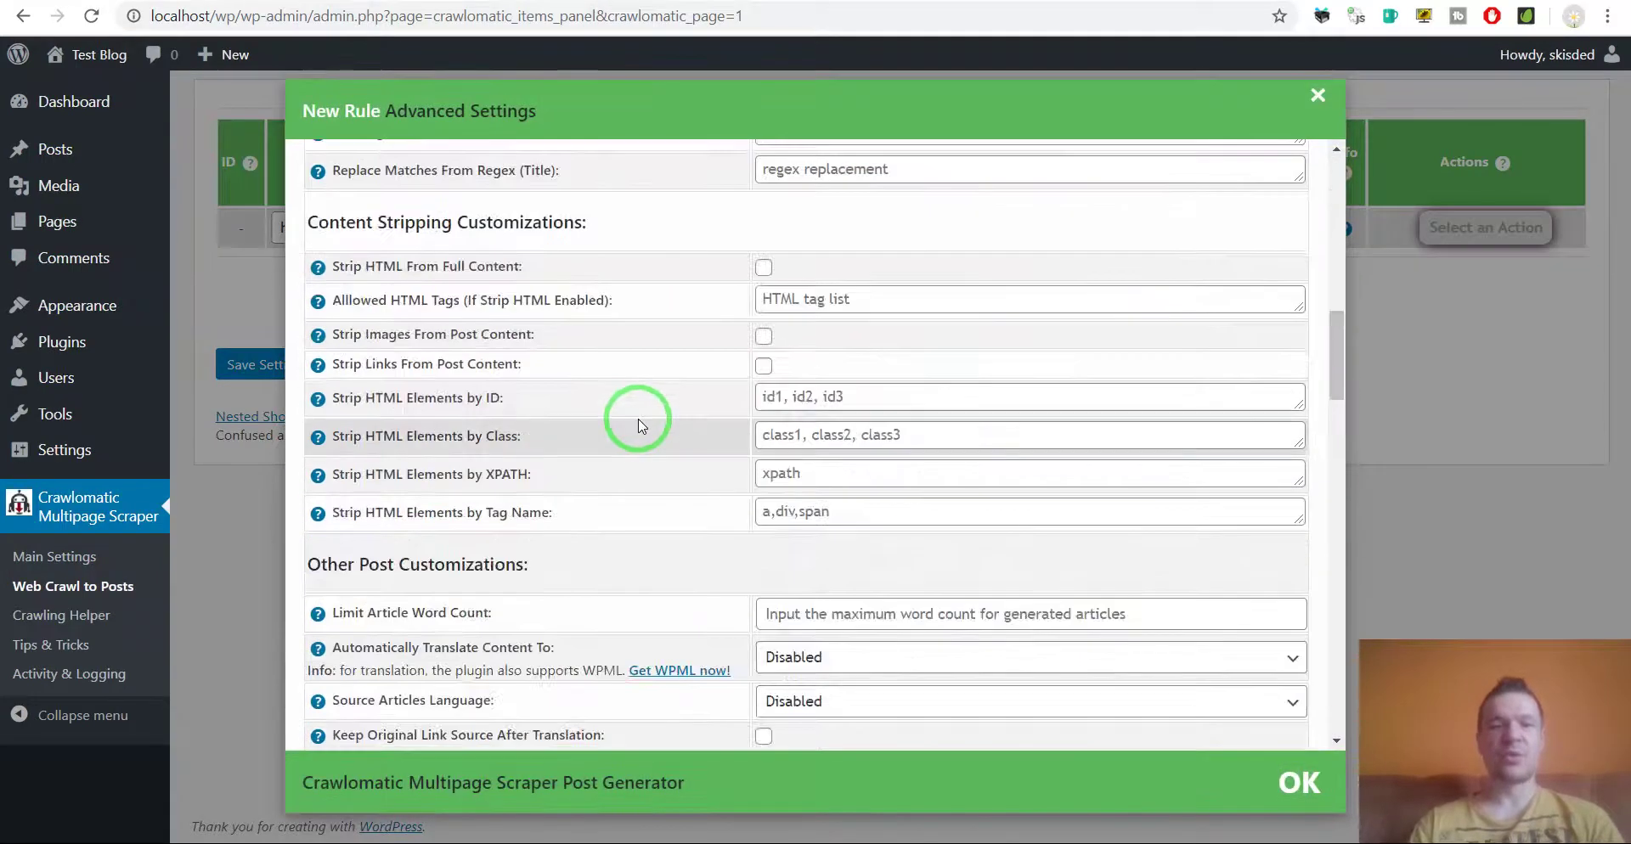
scroll(638, 420, "down", 5)
scroll(639, 421, "down", 14)
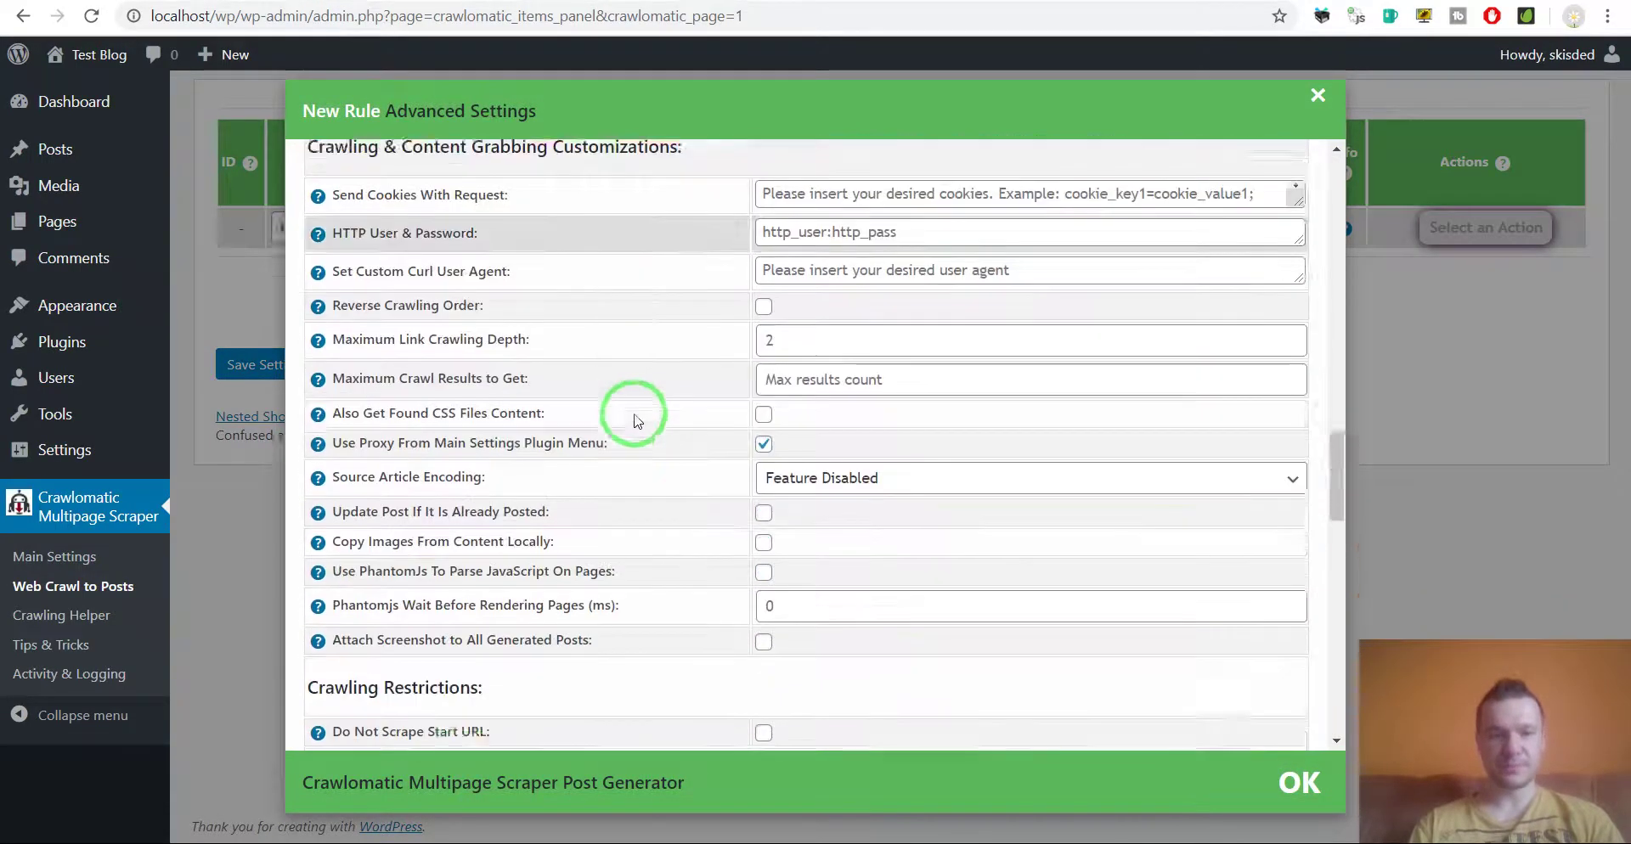
scroll(633, 416, "up", 2)
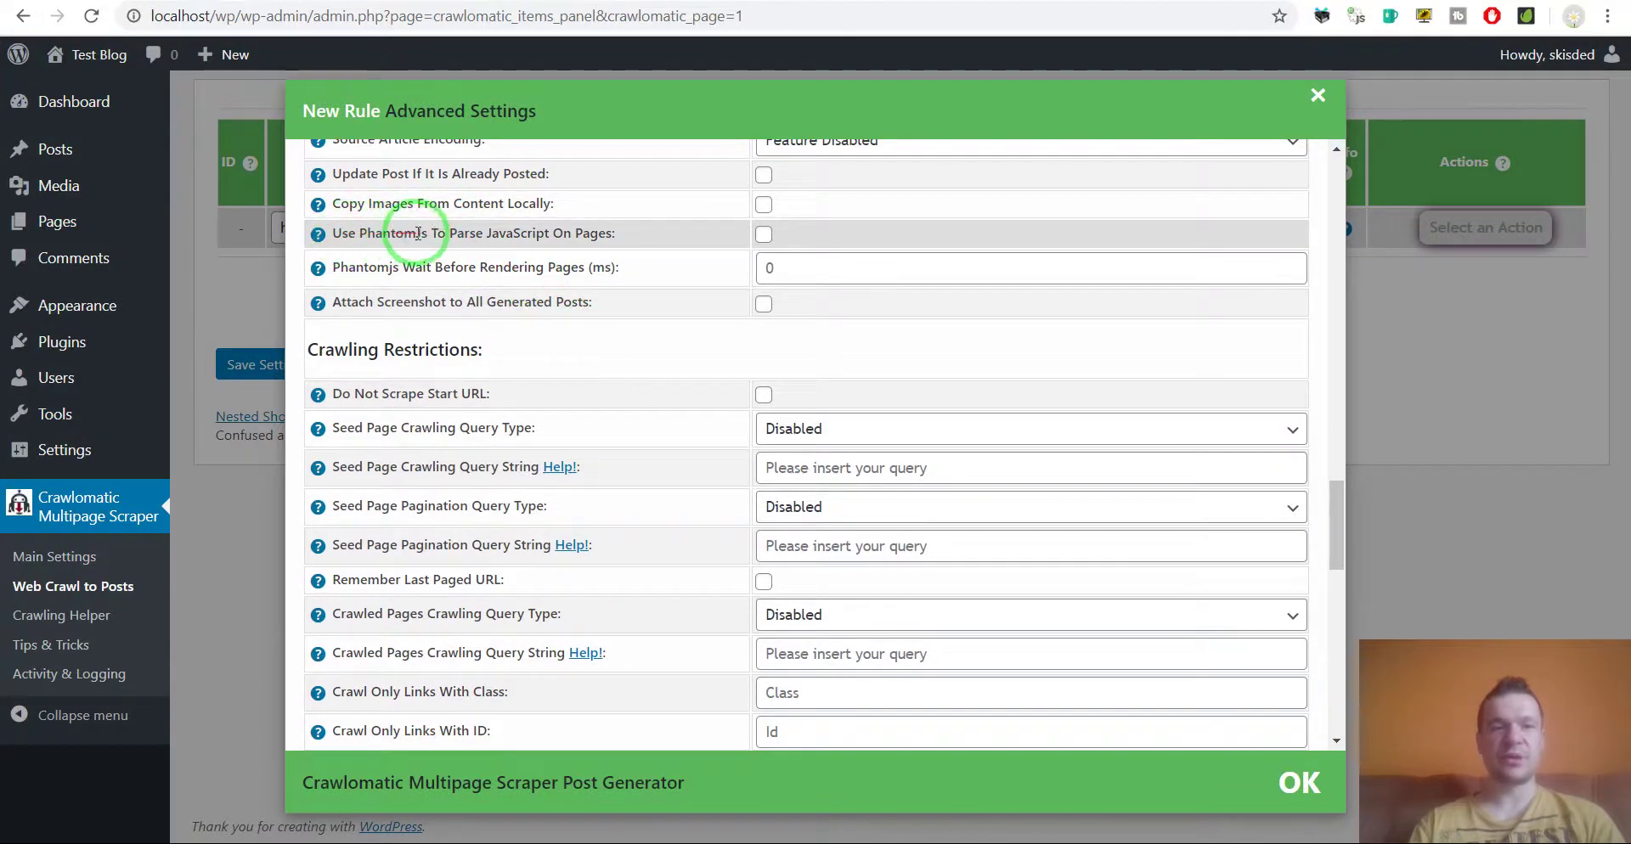
left_click(765, 236)
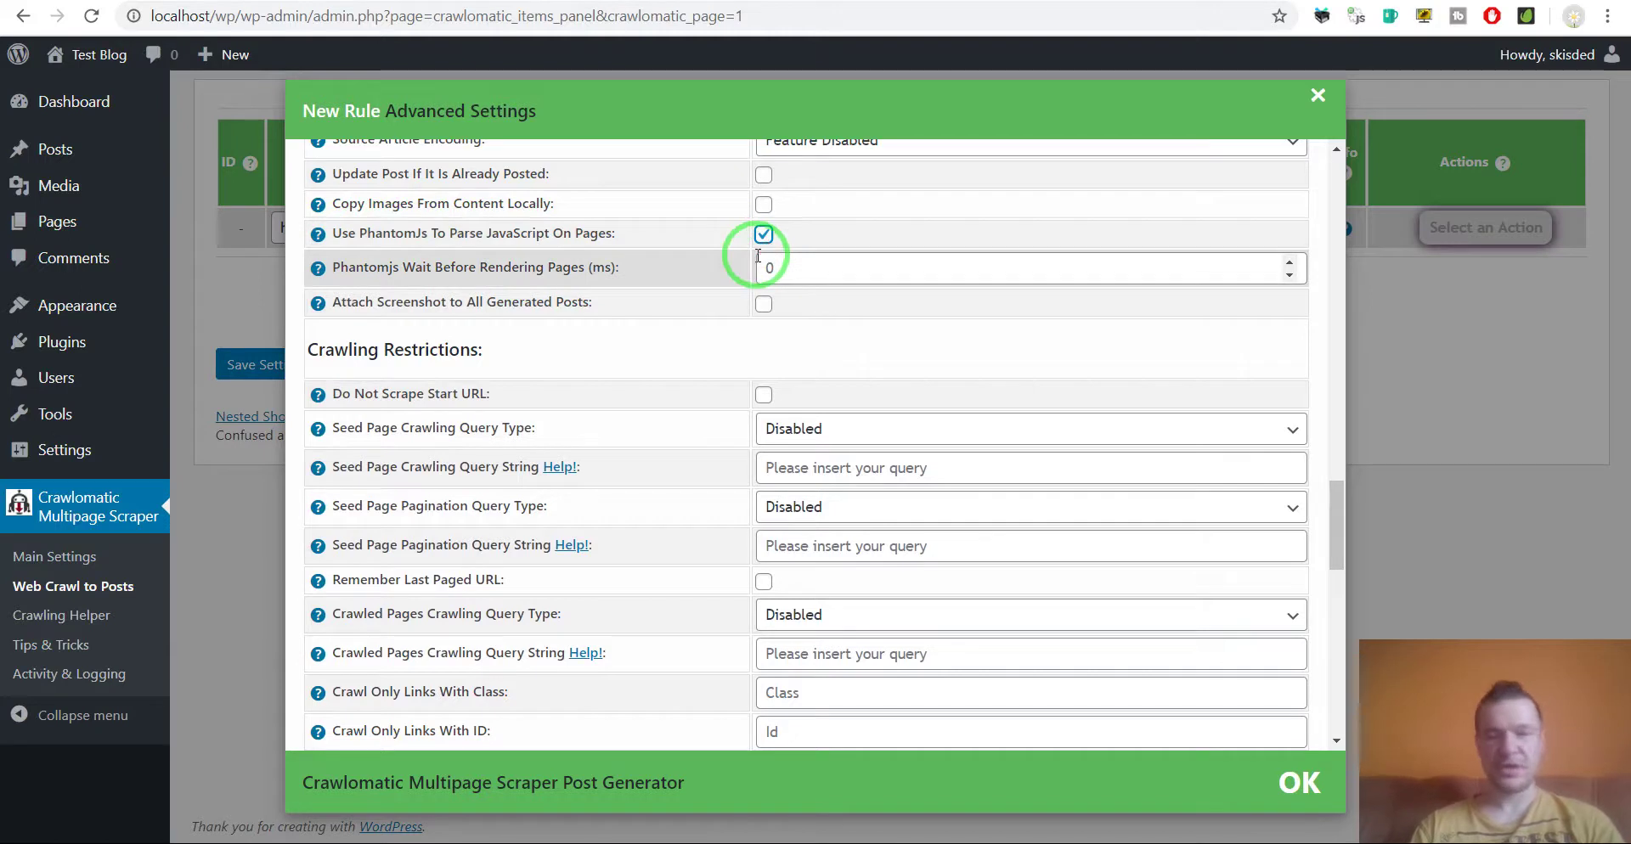
left_click(780, 268)
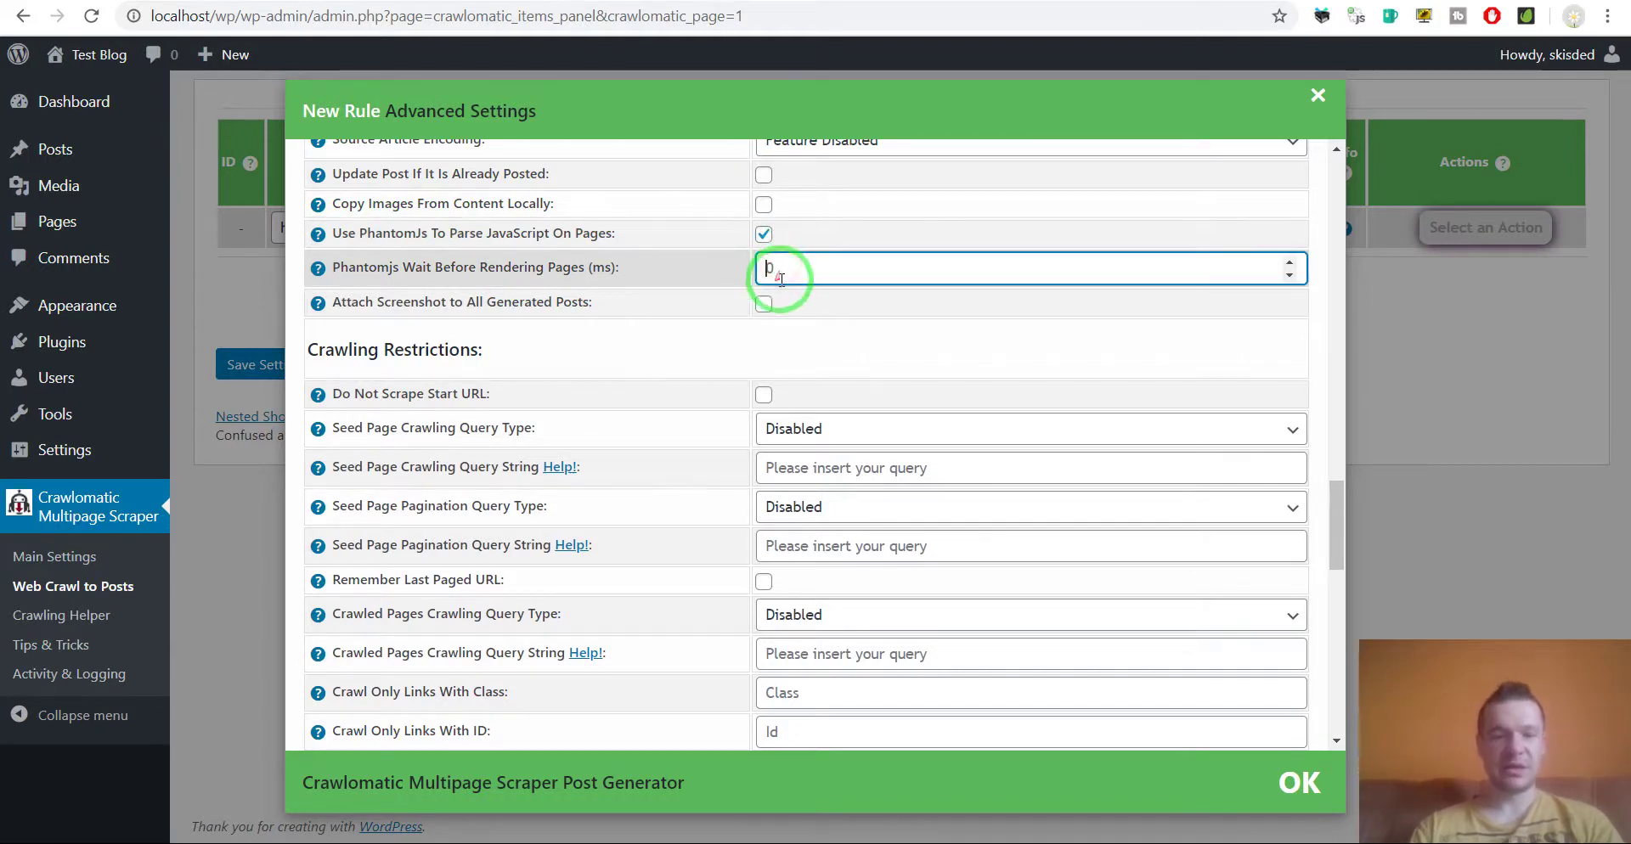
type("2000")
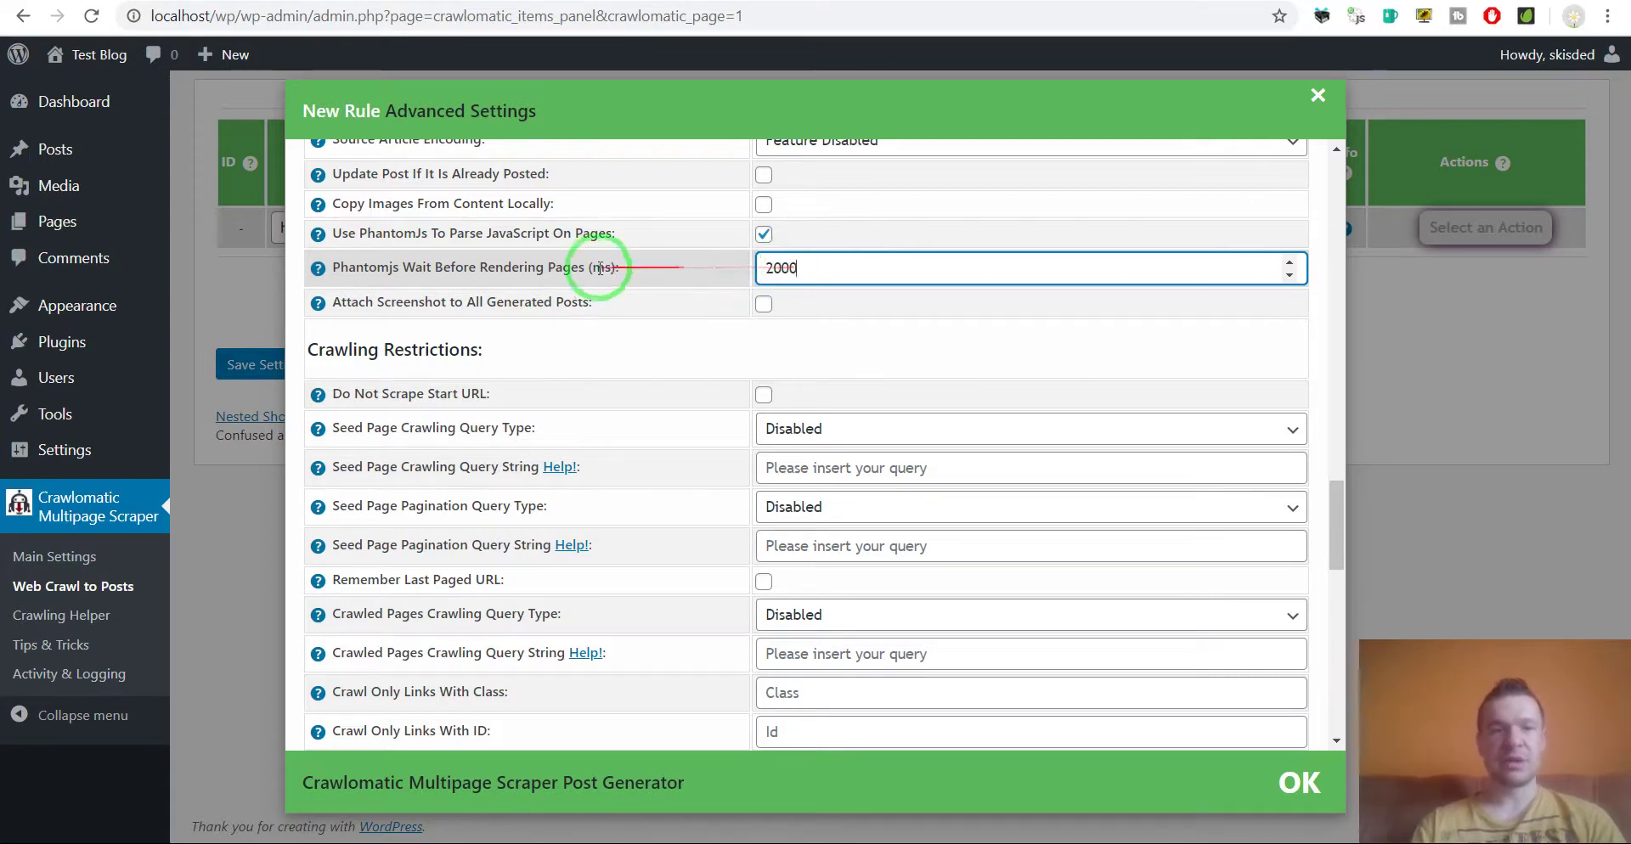
- Set the rule's Content Query Type to ID and its Content Query String to "main"
scroll(648, 363, "down", 7)
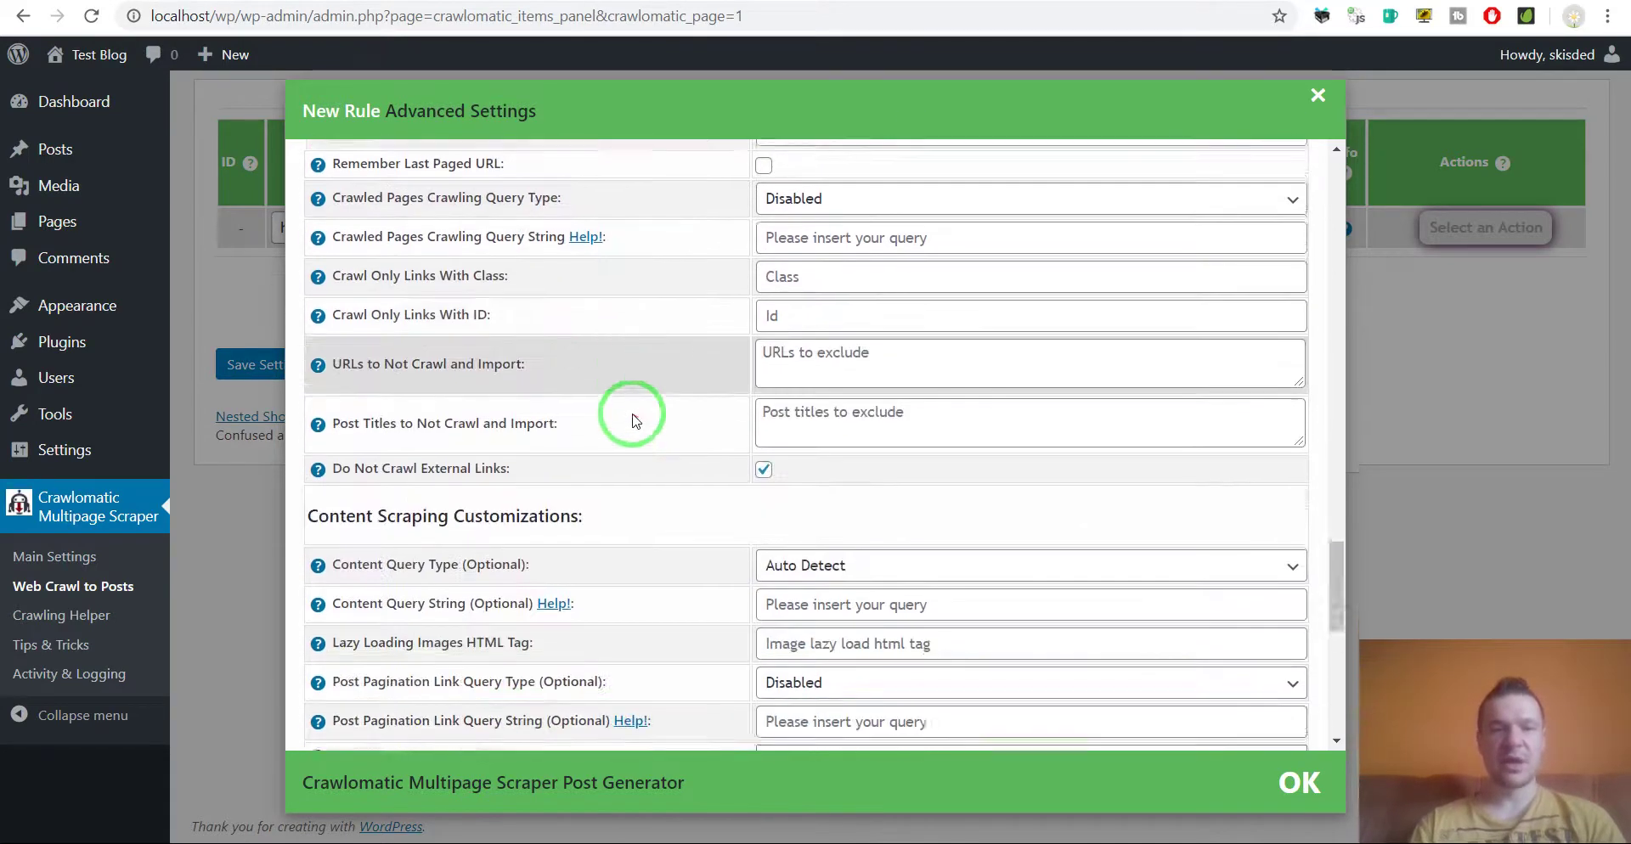
left_click(793, 341)
left_click(799, 405)
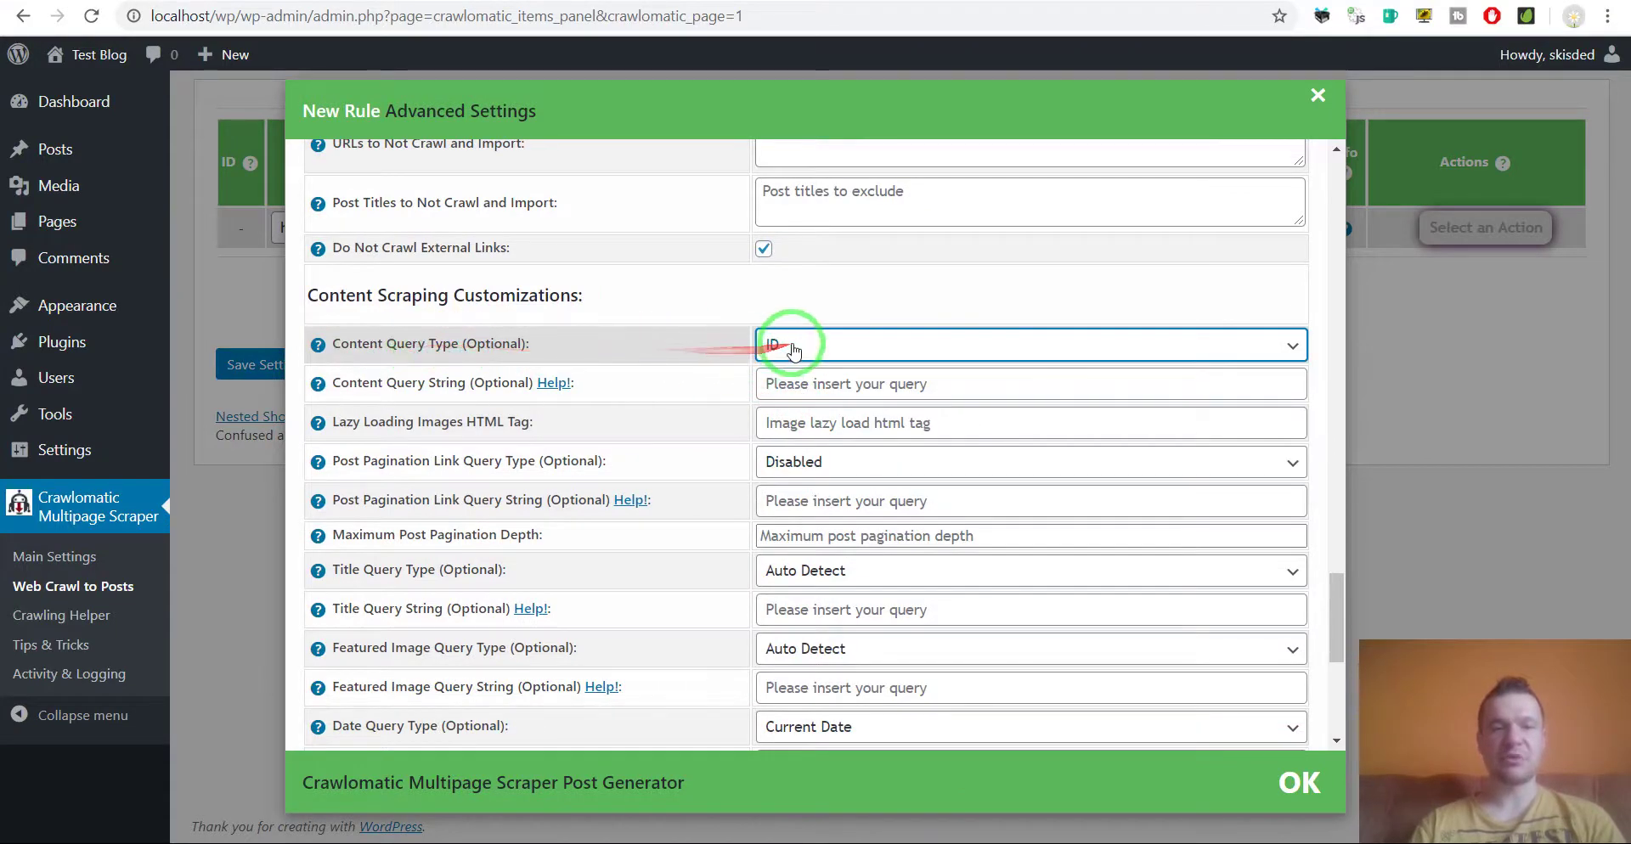
left_click(793, 384)
type("main")
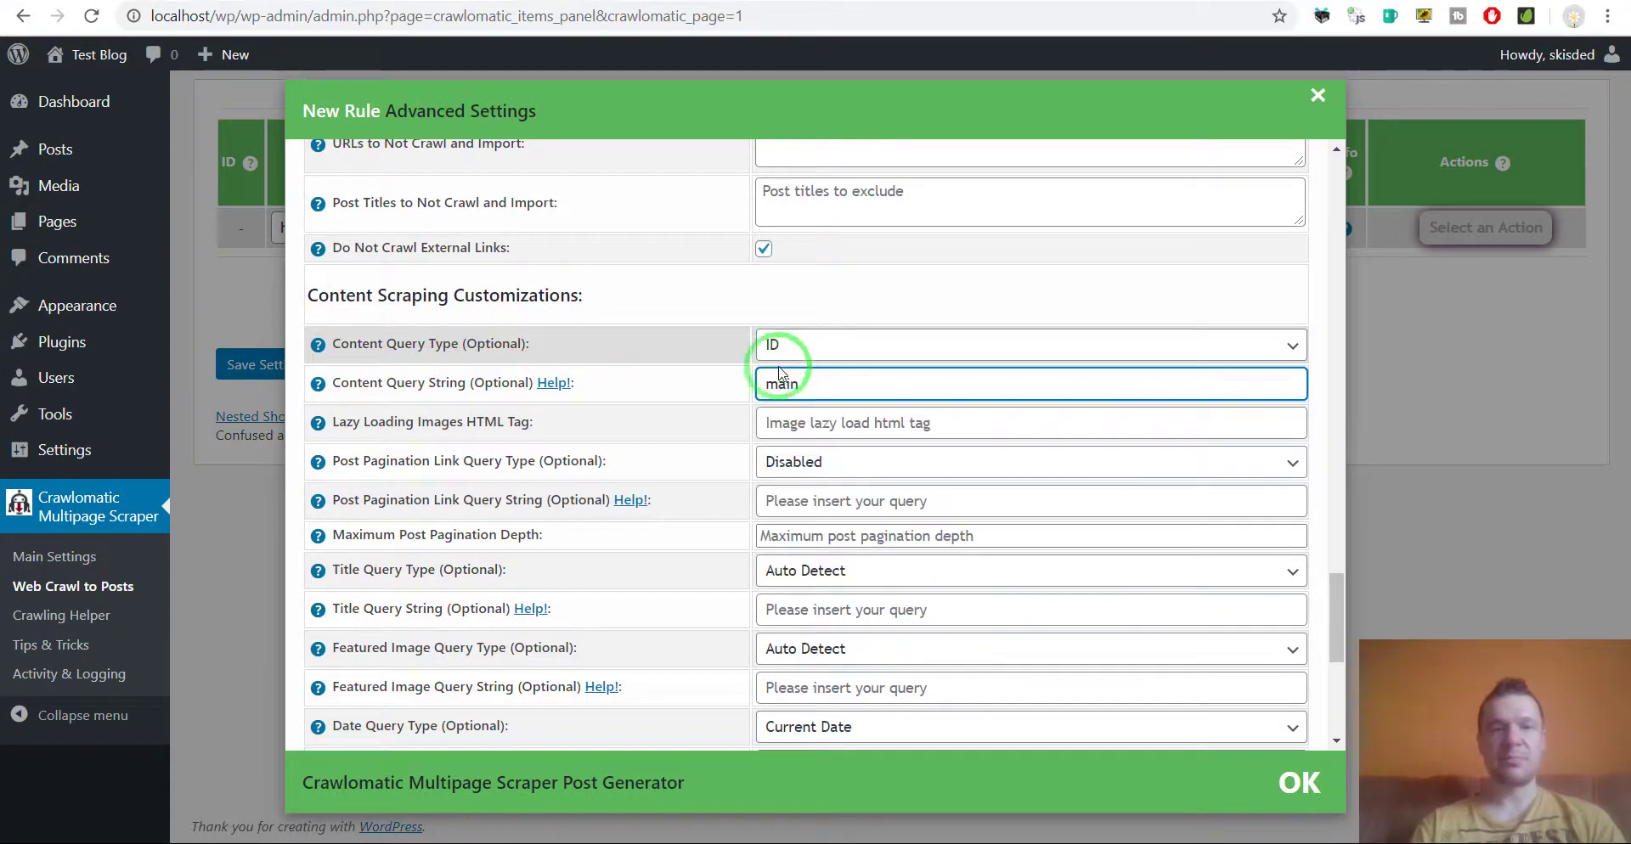
- Compare the query string with the main div's id in the inspected Google page, and return to the rule settings
left_click(399, 2)
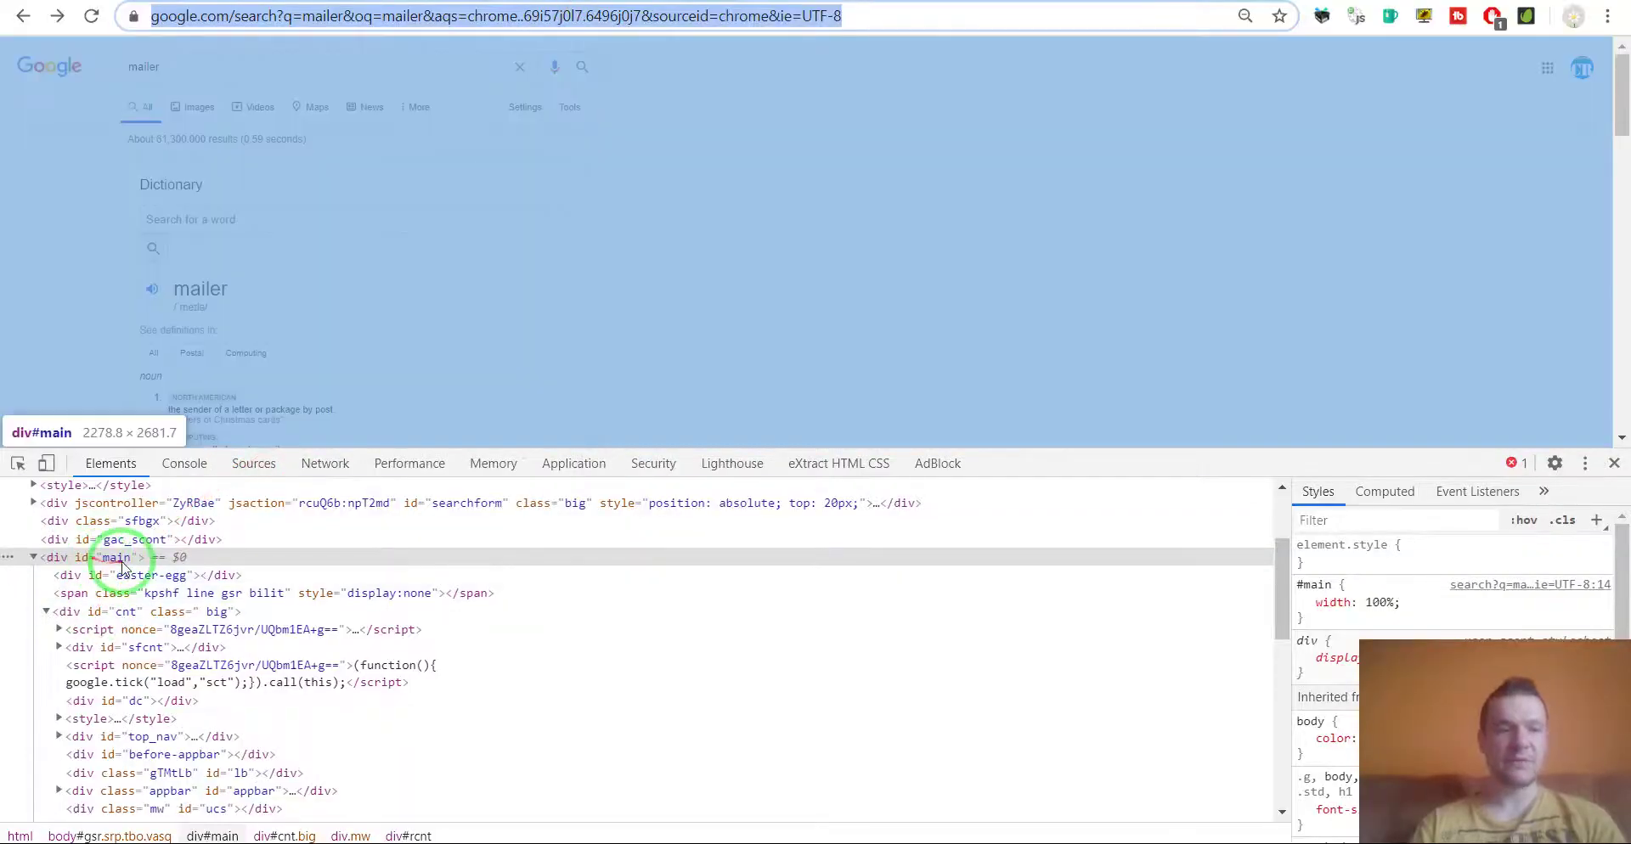
left_click(119, 557)
left_click(425, 1)
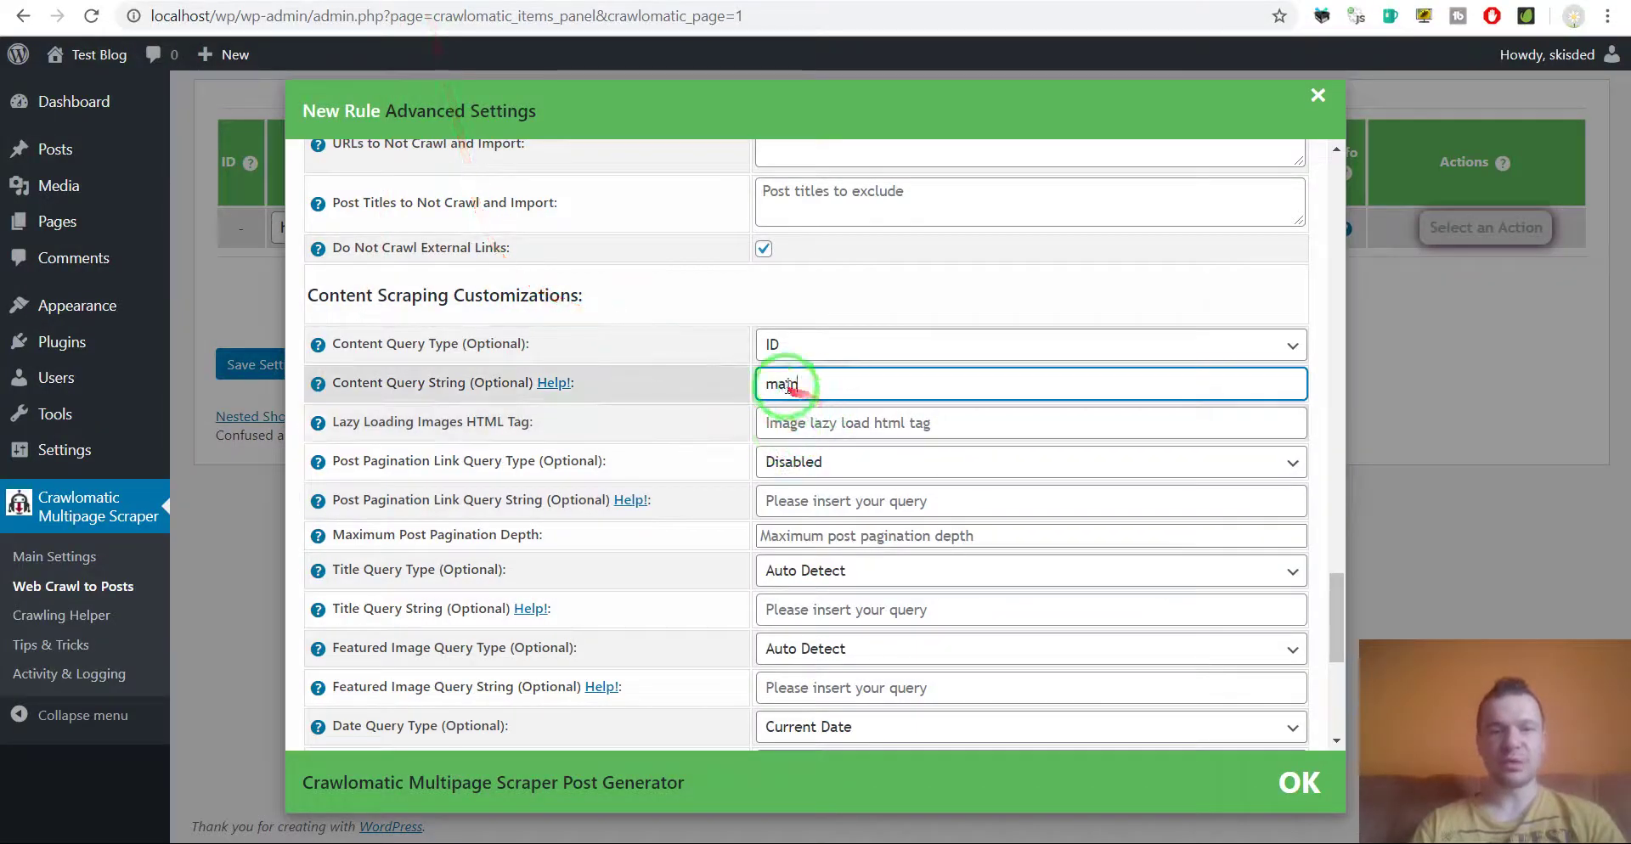
- Save the rule settings and run the Google search crawling rule
left_click(280, 365)
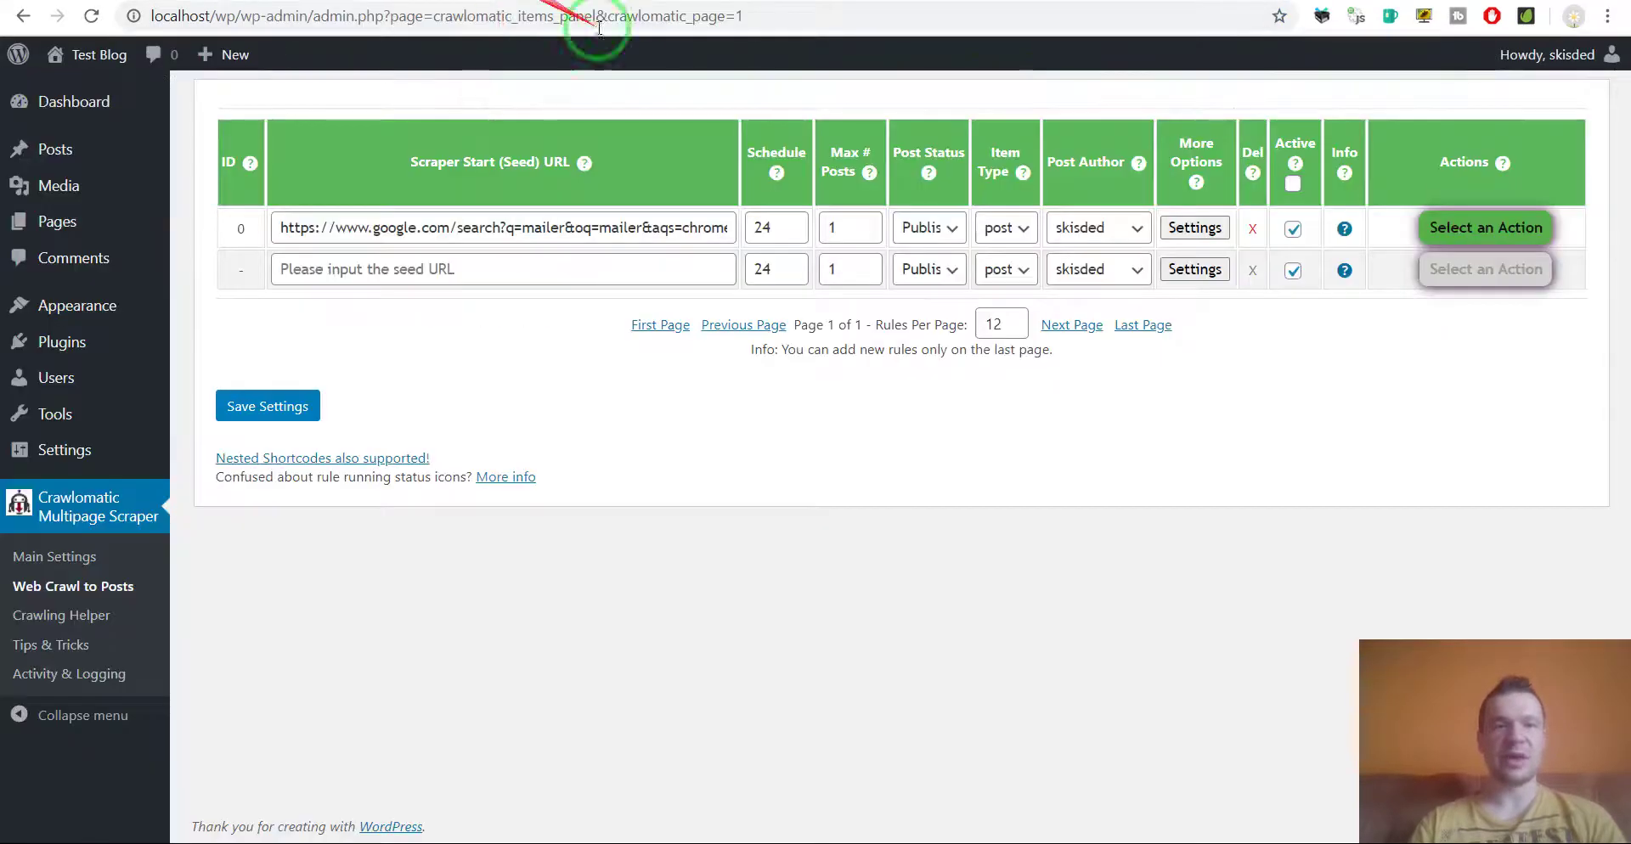
left_click(1486, 228)
left_click(1458, 270)
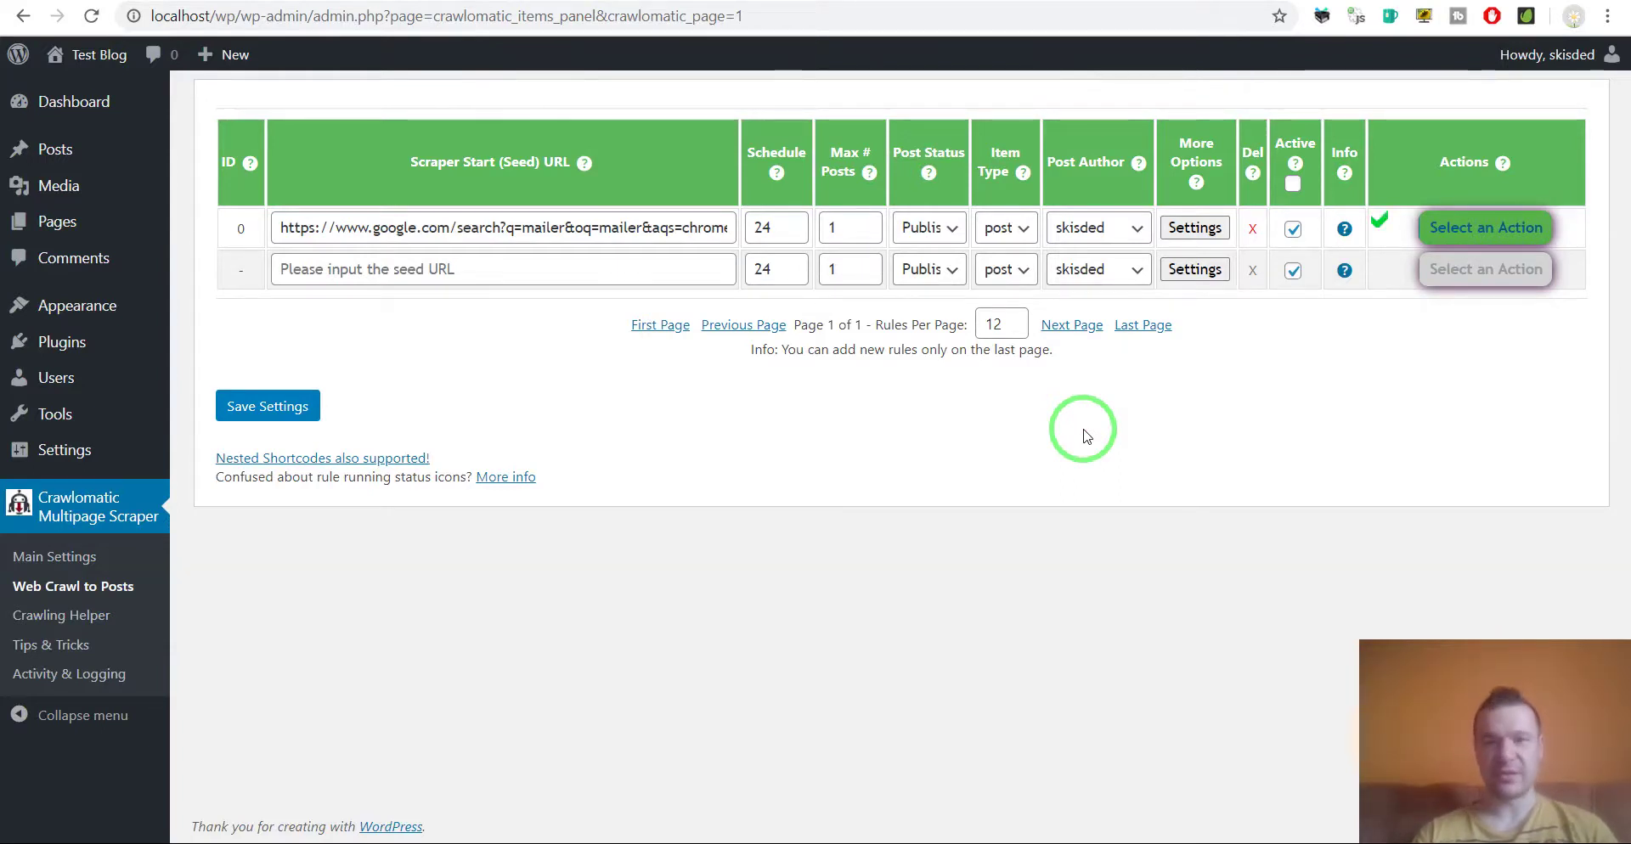
- Open the generated "mailer – Căutare Google" post on the test blog and review its scraped search results
left_click(594, 2)
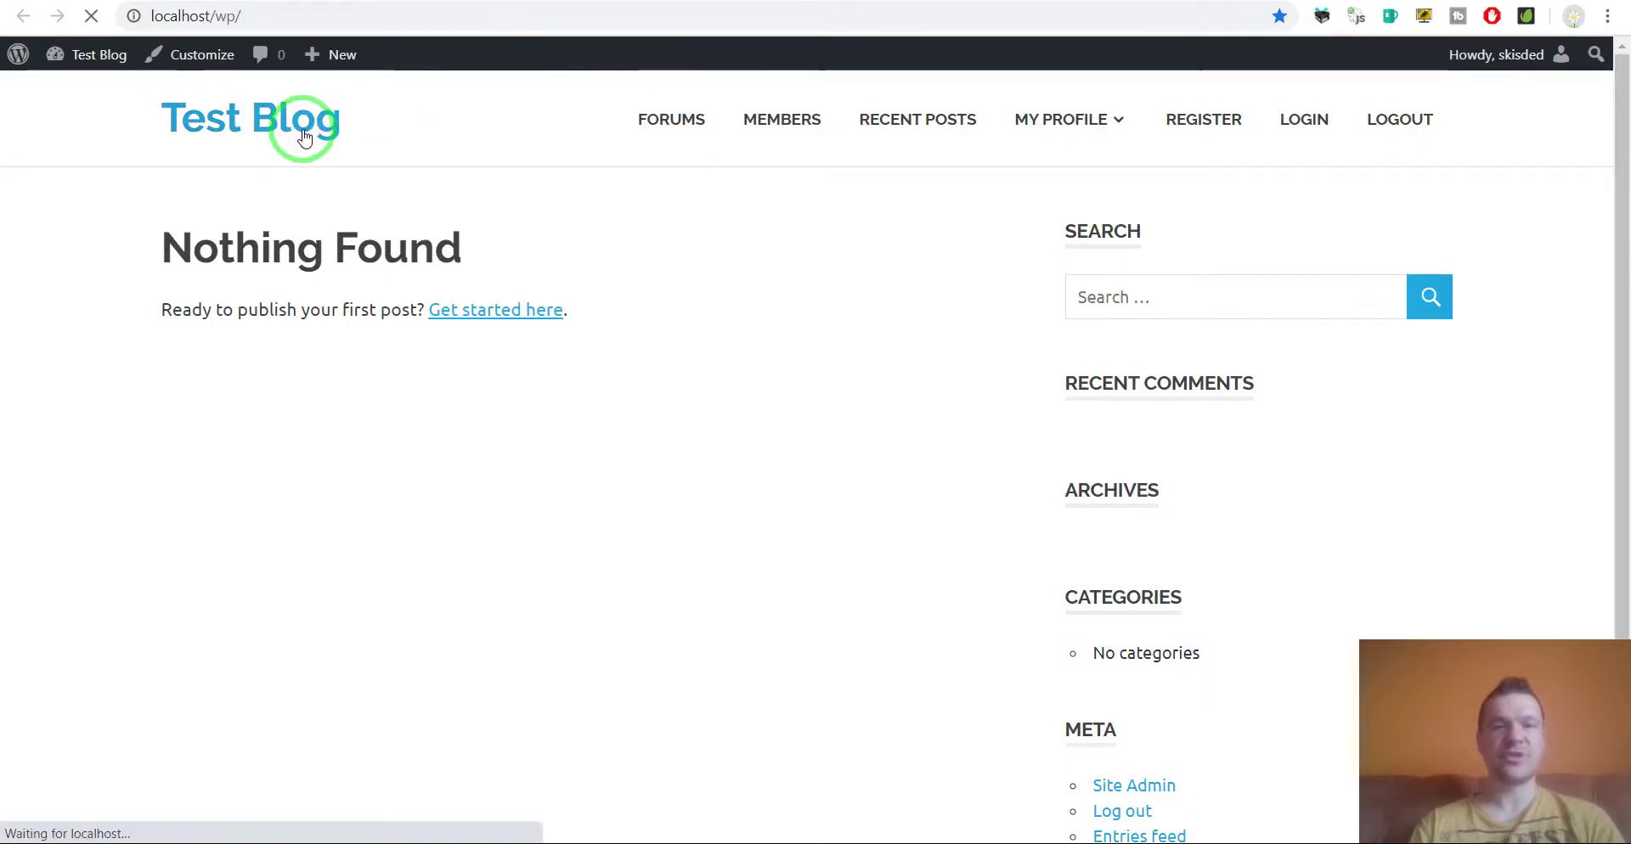
left_click(312, 293)
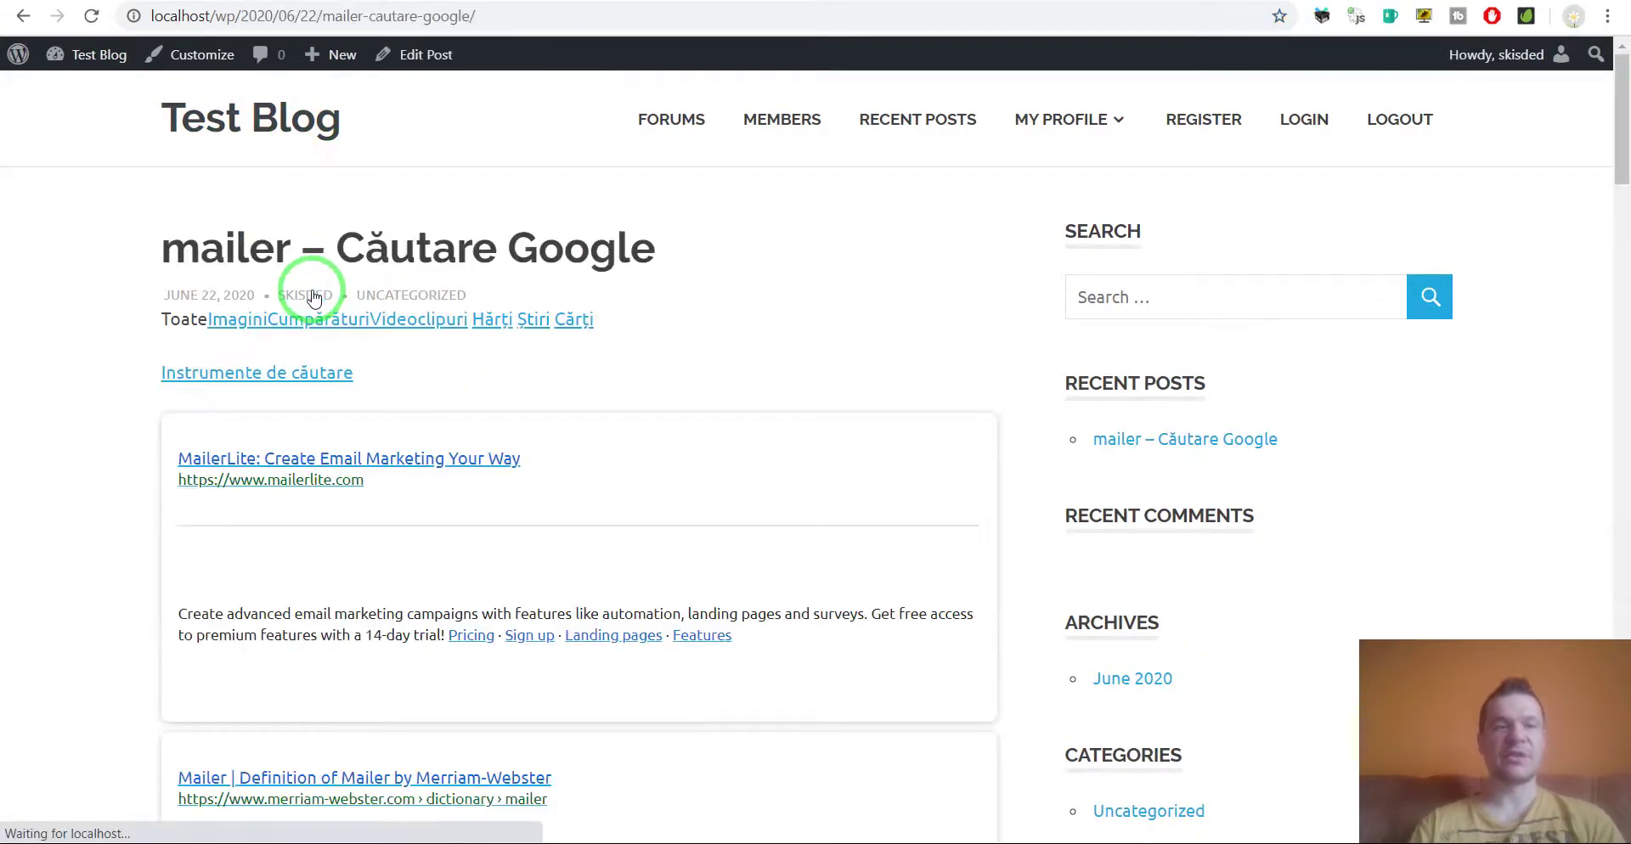
scroll(153, 338, "down", 3)
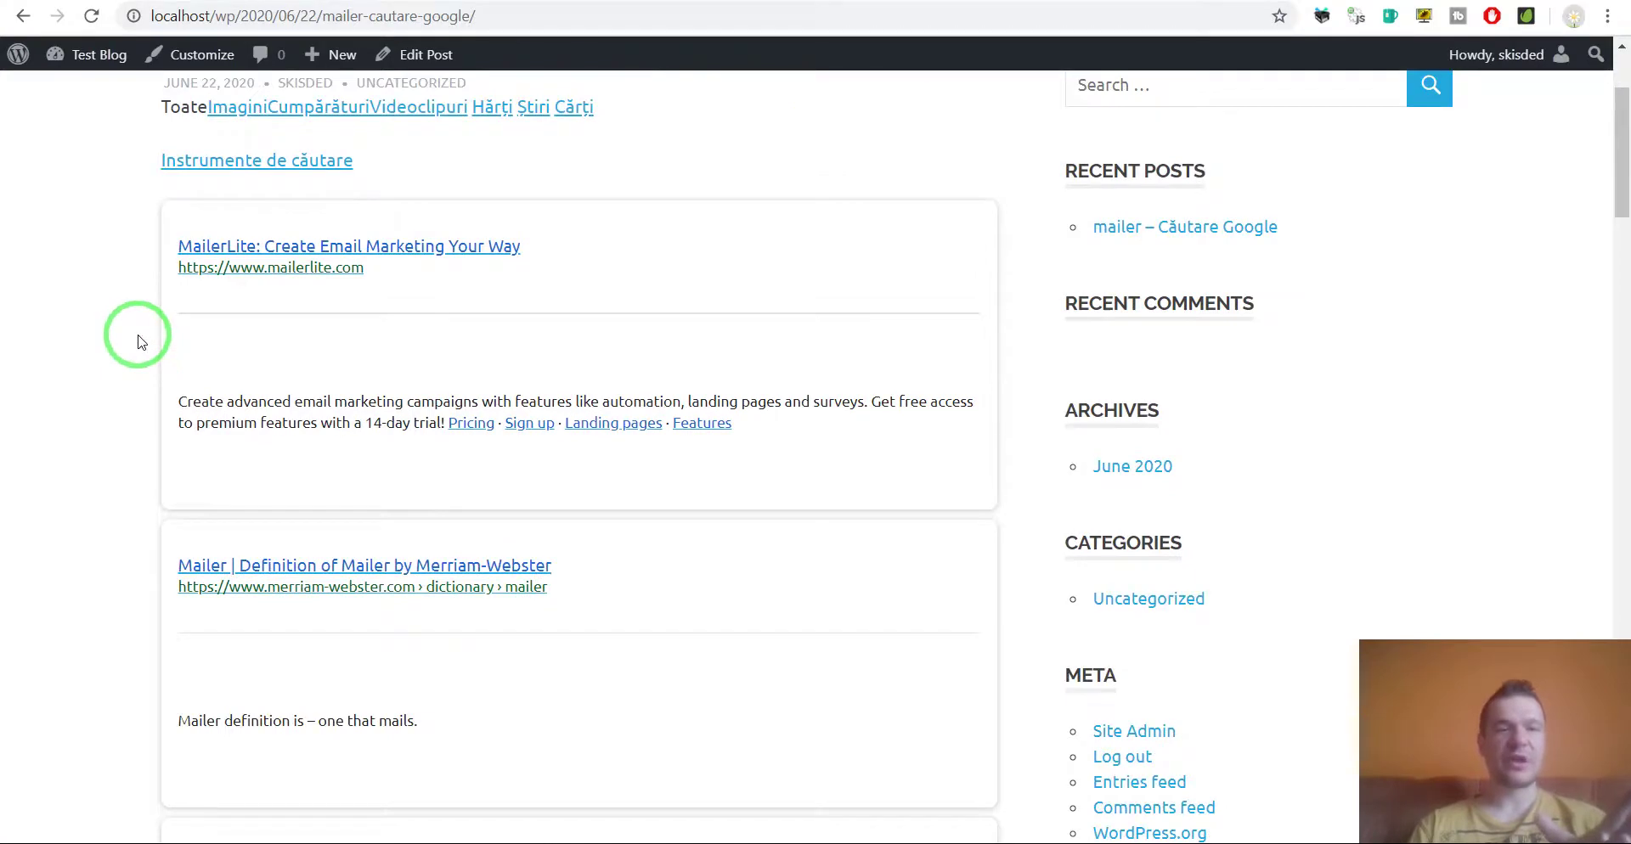
scroll(141, 342, "down", 1)
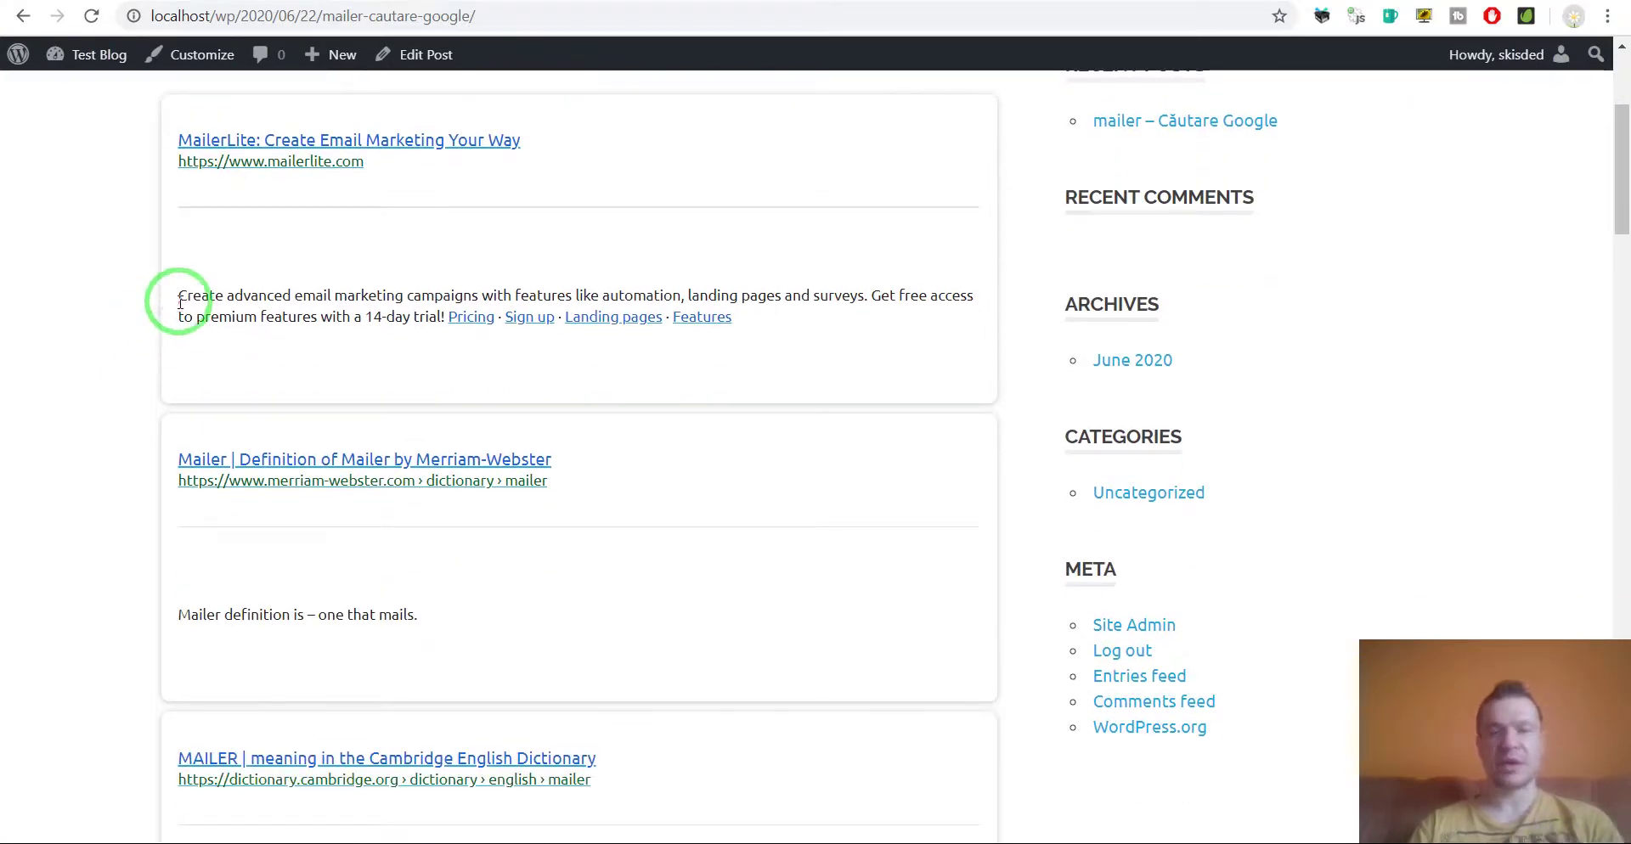
scroll(168, 323, "down", 3)
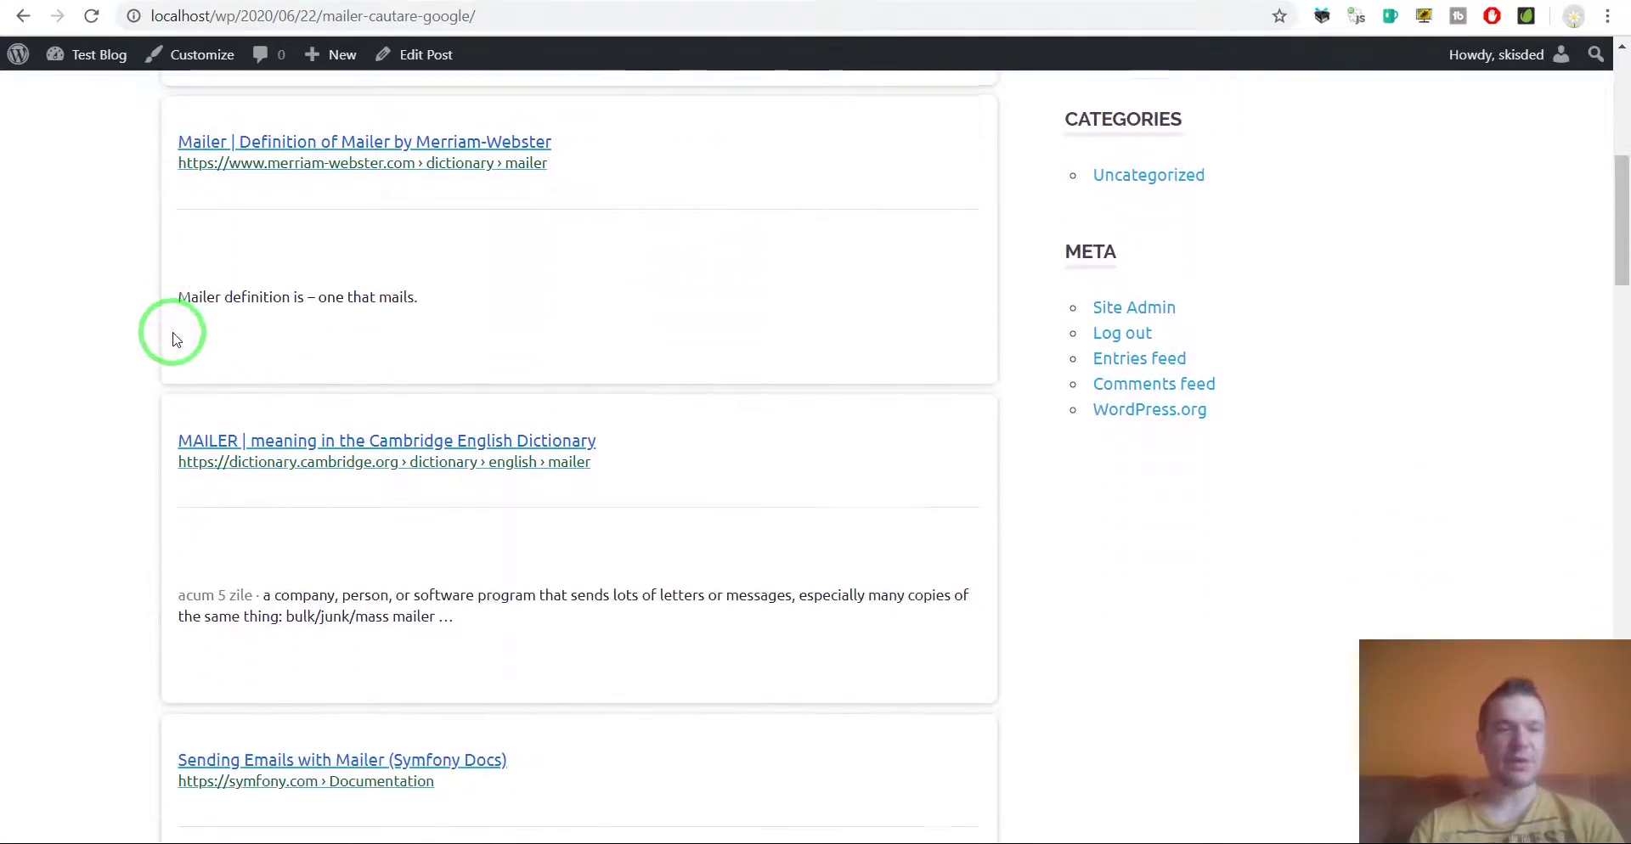
scroll(174, 335, "down", 1)
scroll(178, 338, "down", 2)
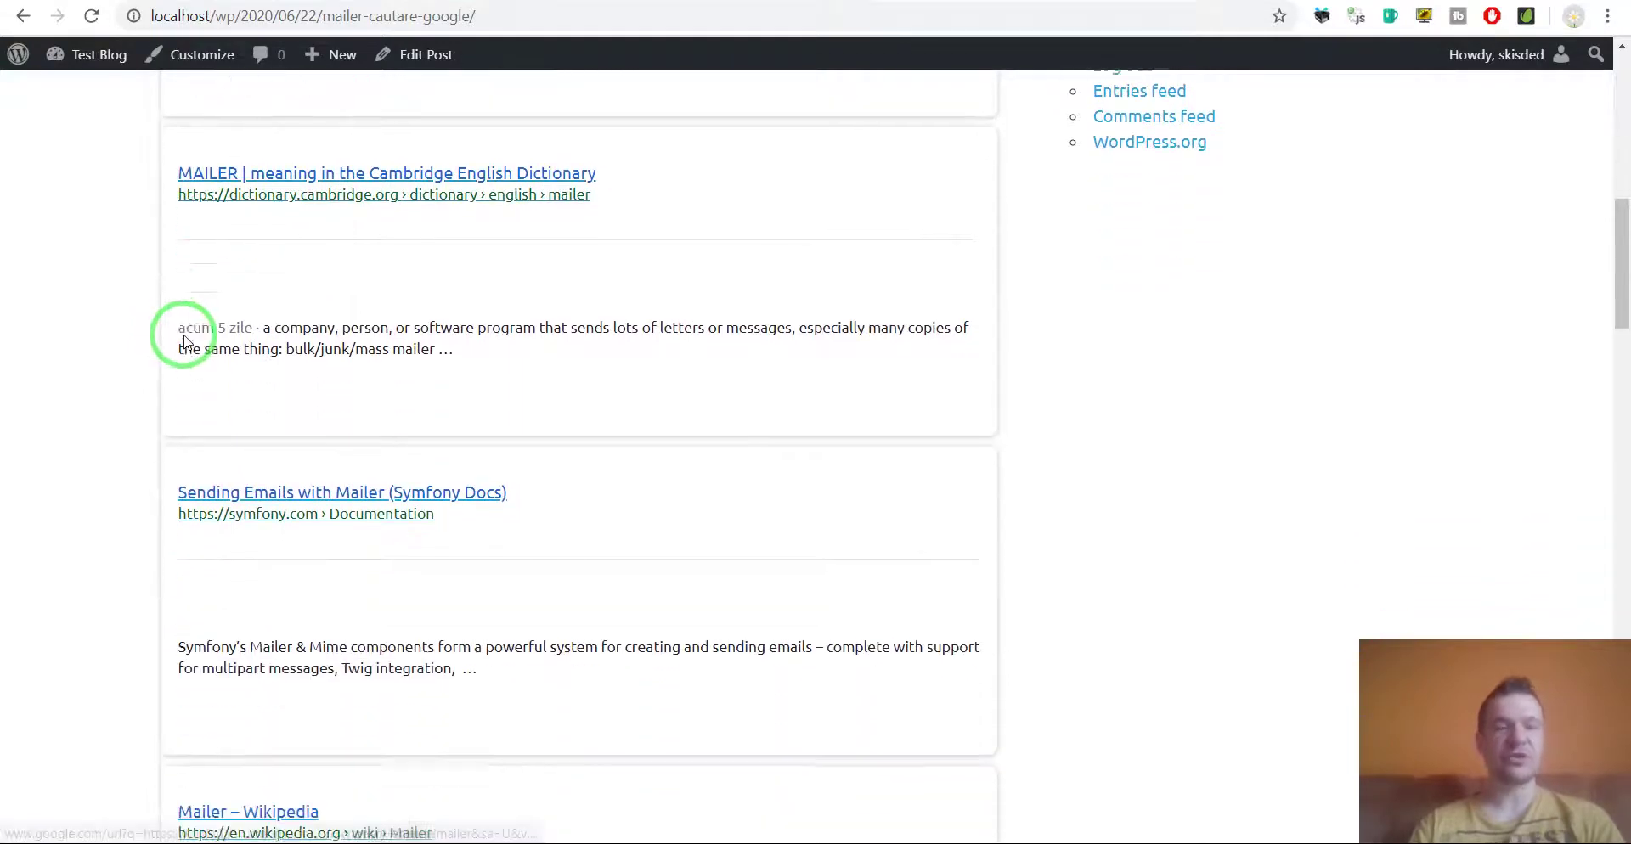
scroll(280, 284, "up", 9)
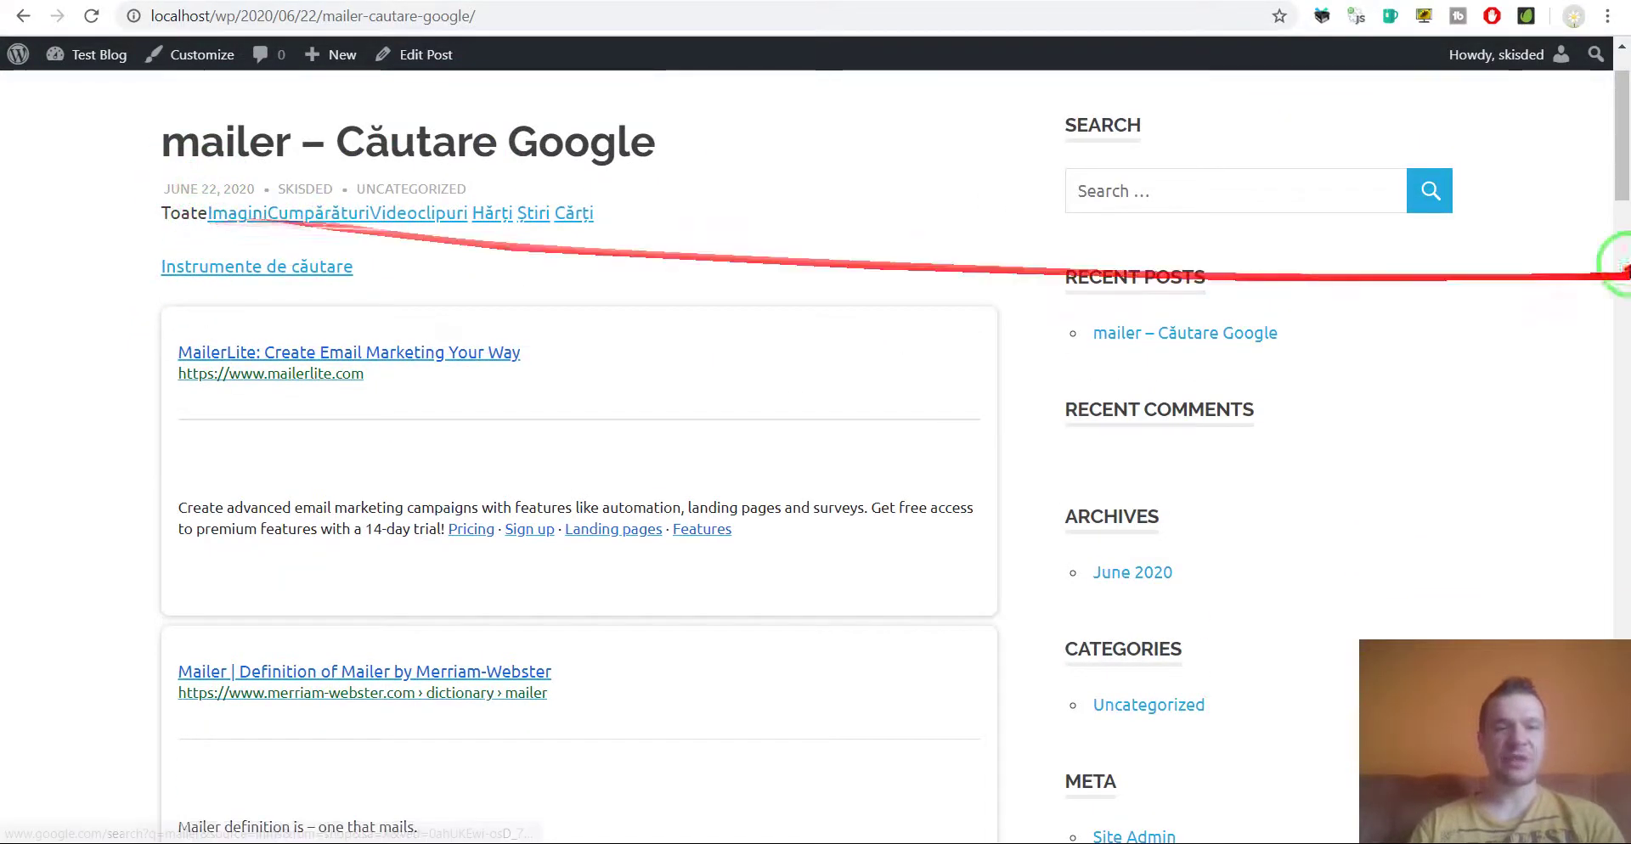
- Check where the post's Merriam-Webster result link leads, and return to the Web Crawl to Posts rule list
left_click_drag(1624, 166, 1619, 216)
left_click_drag(344, 426, 816, 0)
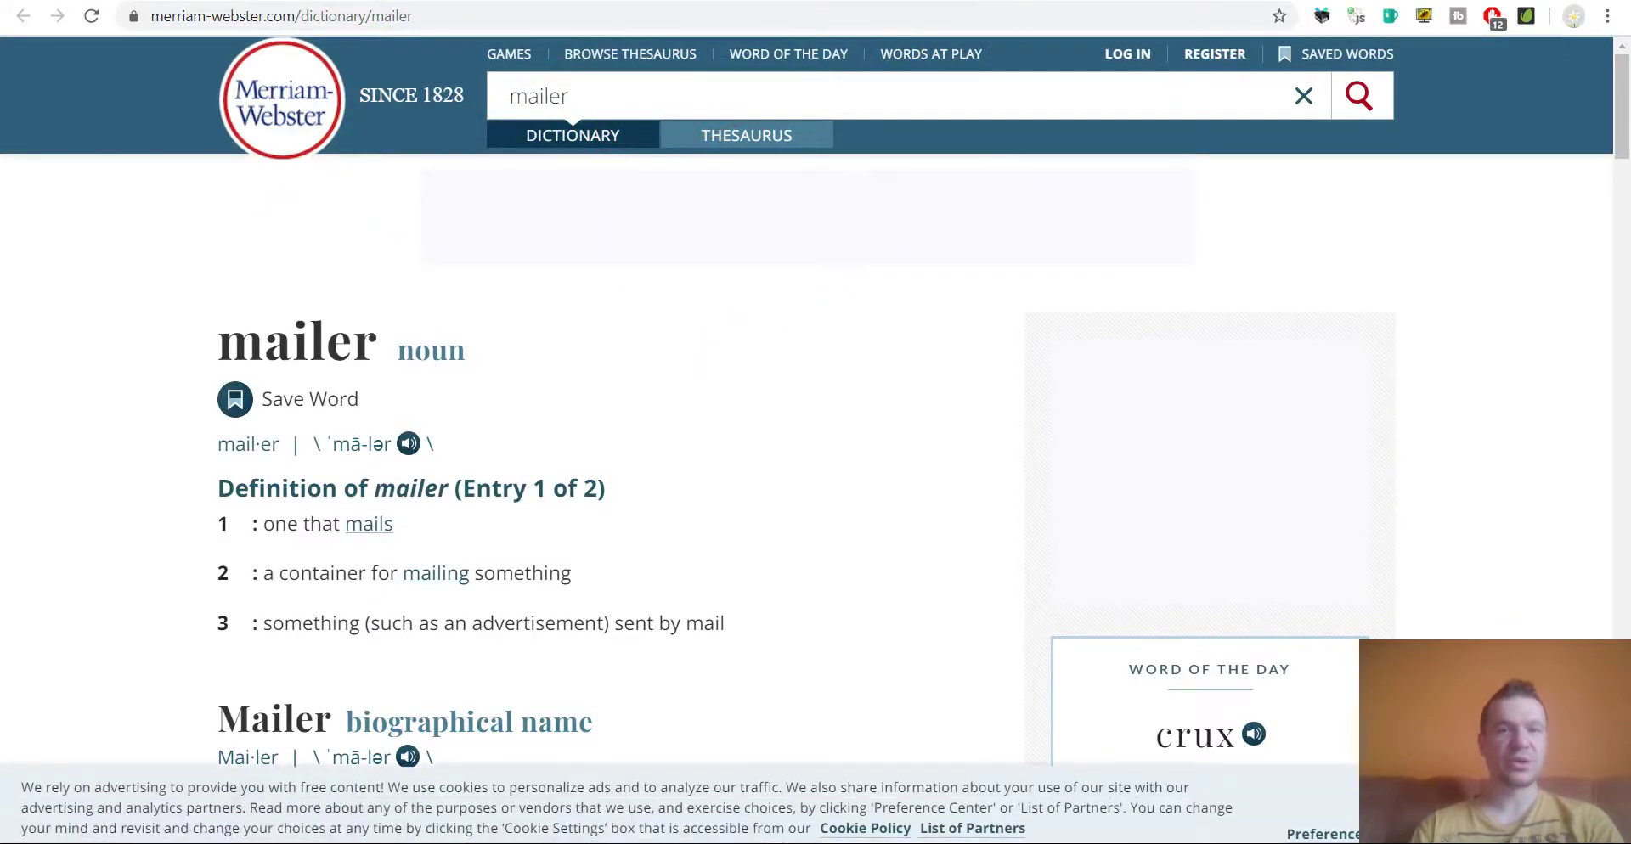
left_click(679, 0)
scroll(608, 304, "up", 4)
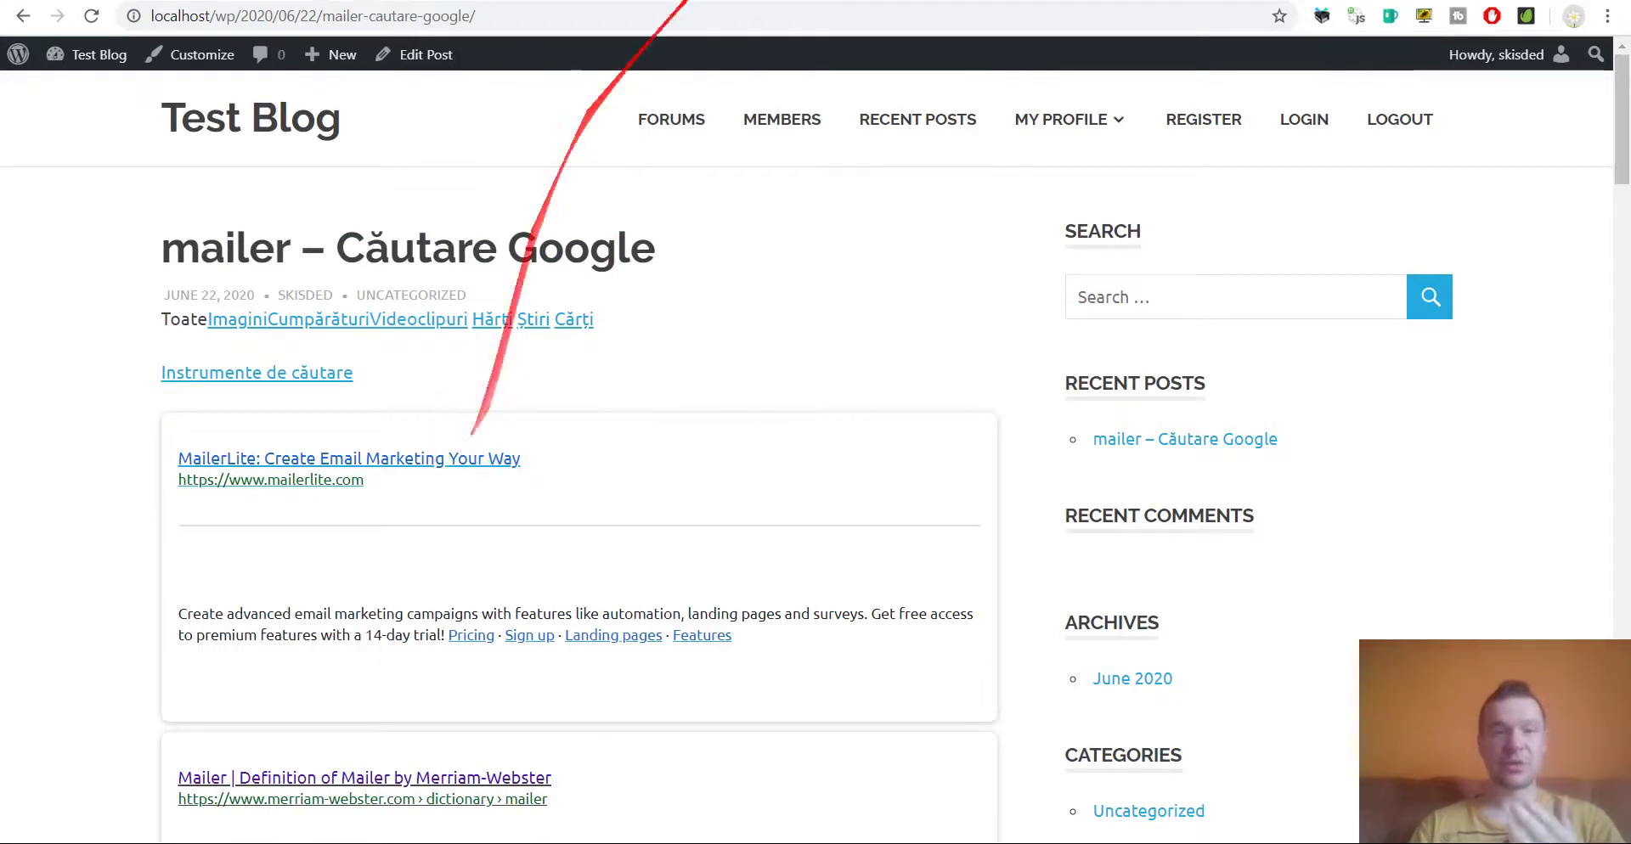
scroll(510, 516, "down", 5)
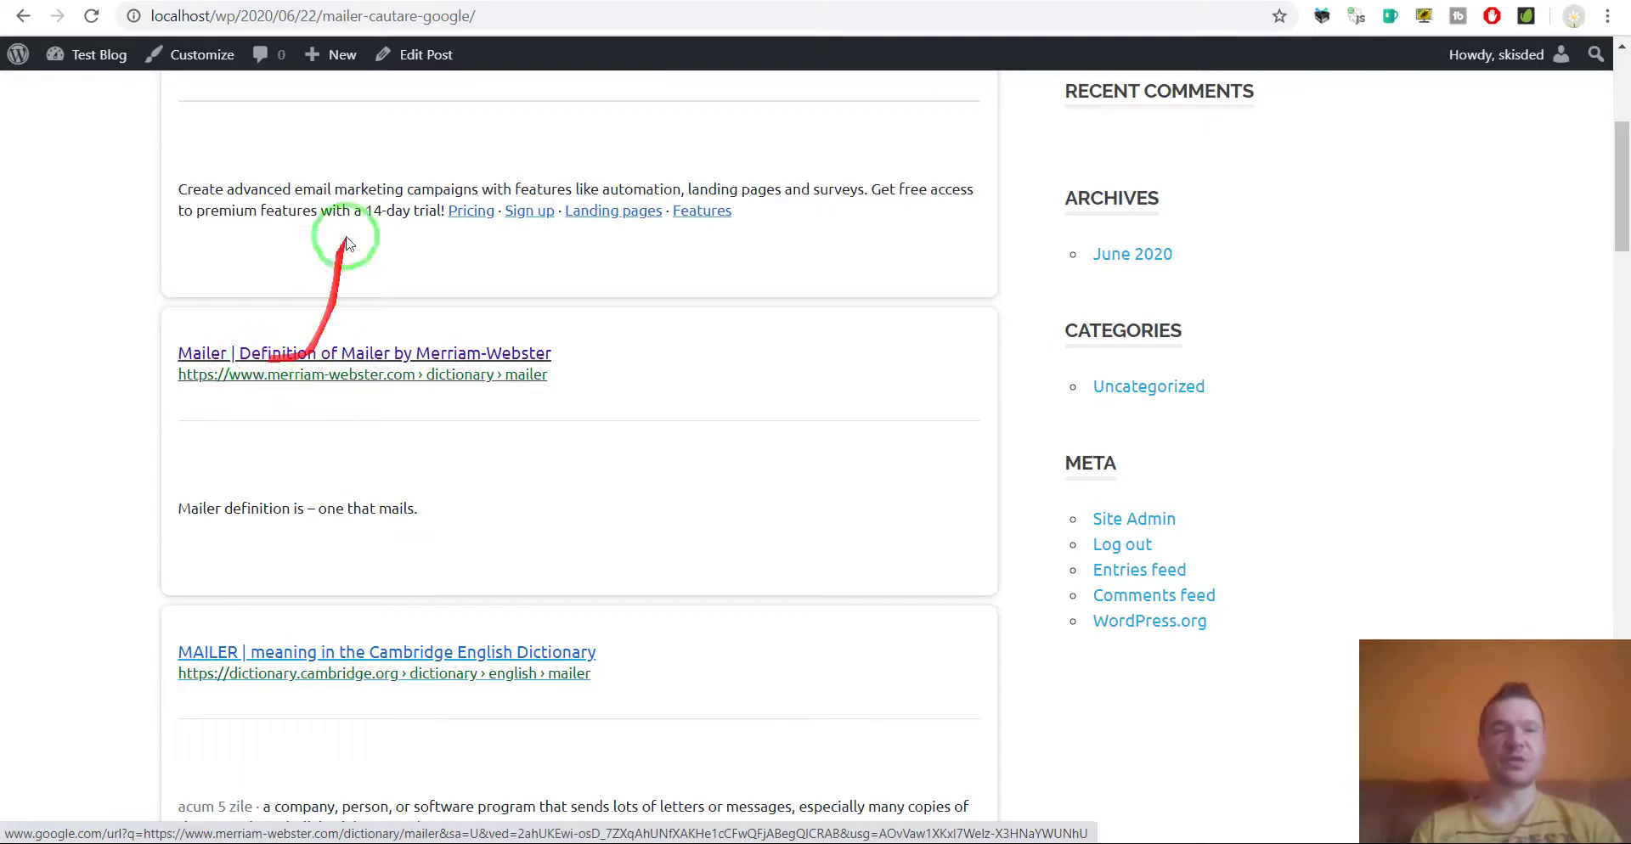
left_click(357, 3)
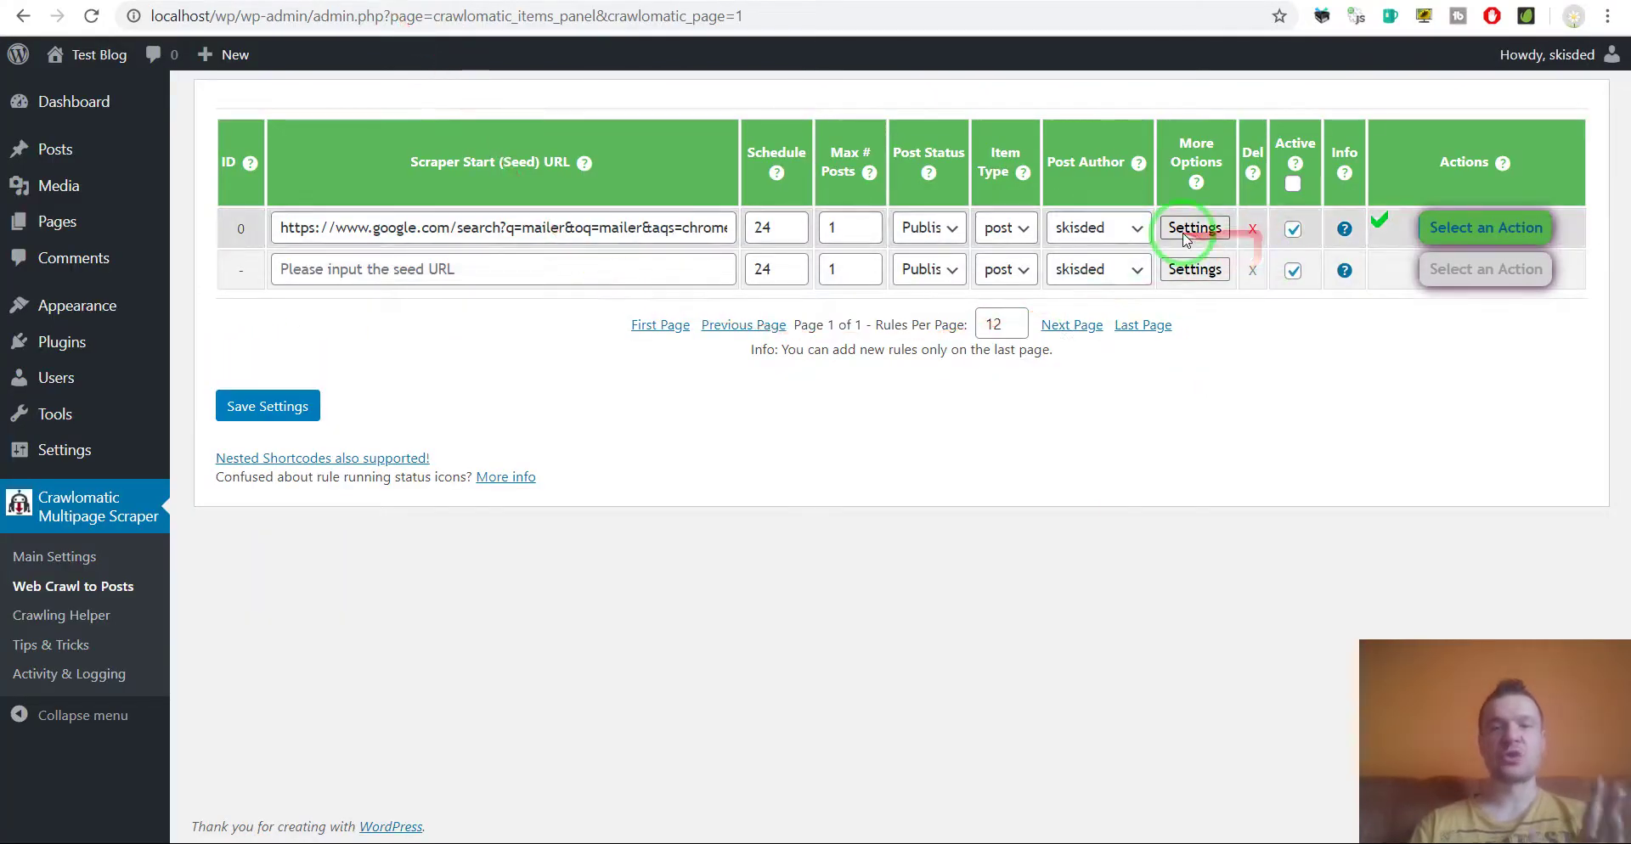